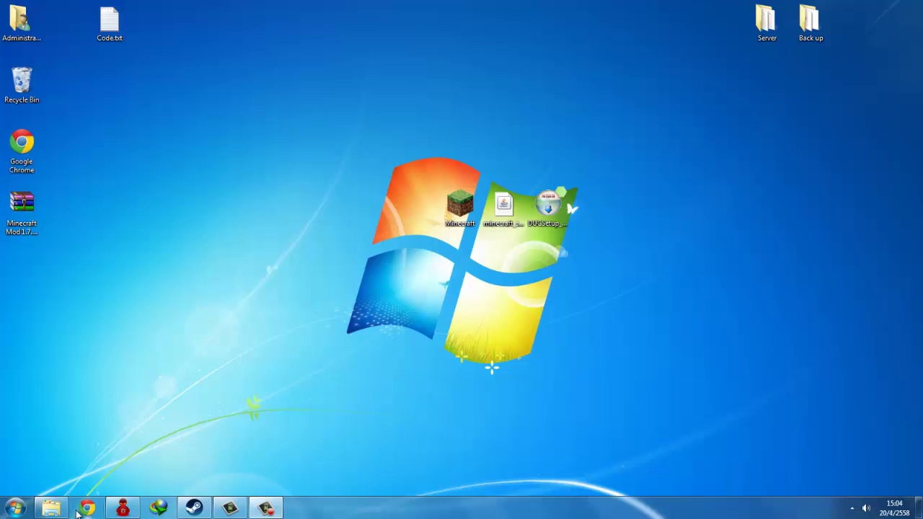
right_click(432, 347)
click(594, 314)
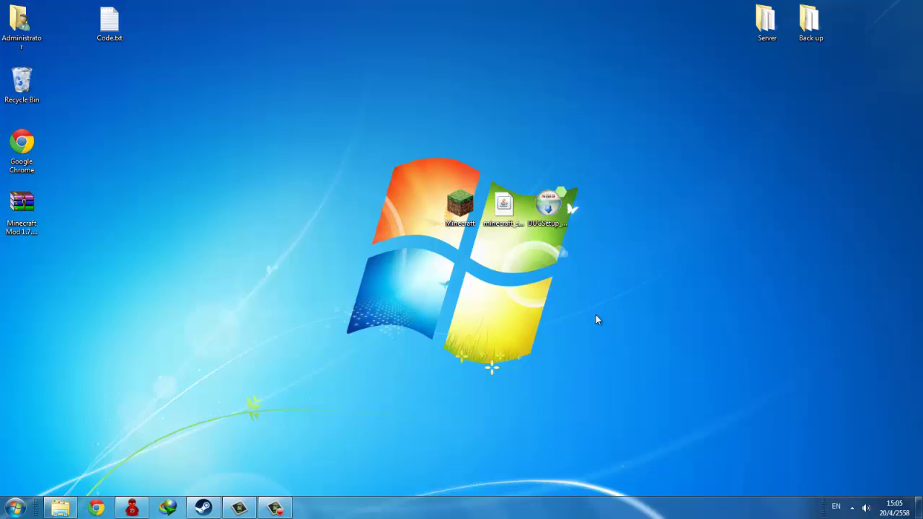
drag(521, 296, 493, 328)
right_click(522, 297)
click(285, 425)
right_click(440, 328)
click(465, 359)
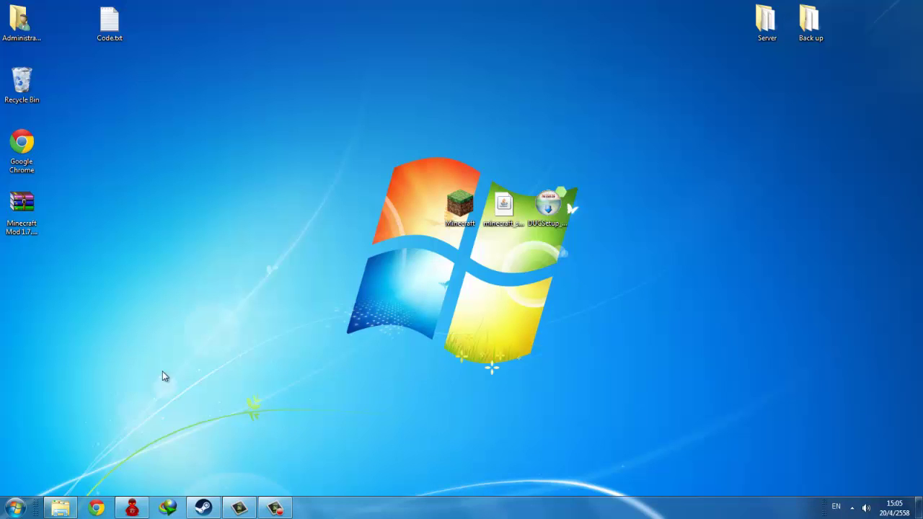
Step: Start Google Chrome and go to the router's configuration address 192.168.1.1
click(109, 509)
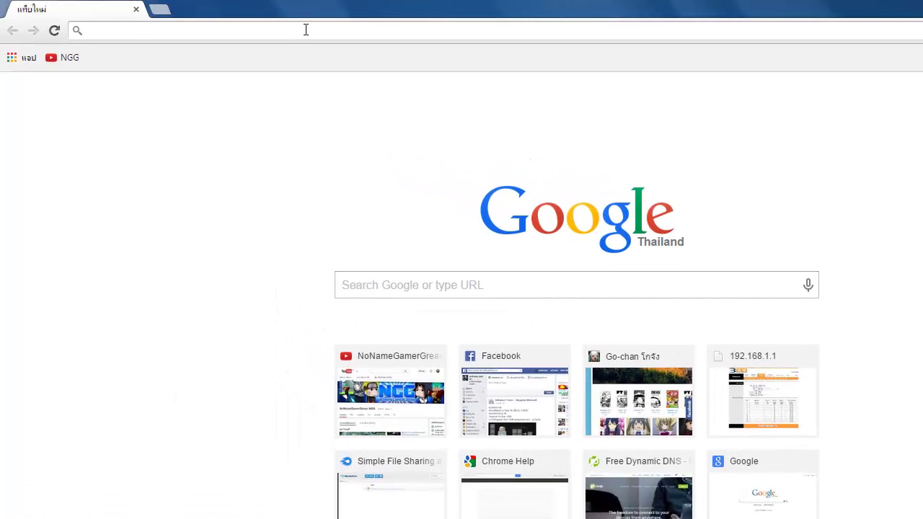
text(192)
key(Down)
key(Up)
key(Return)
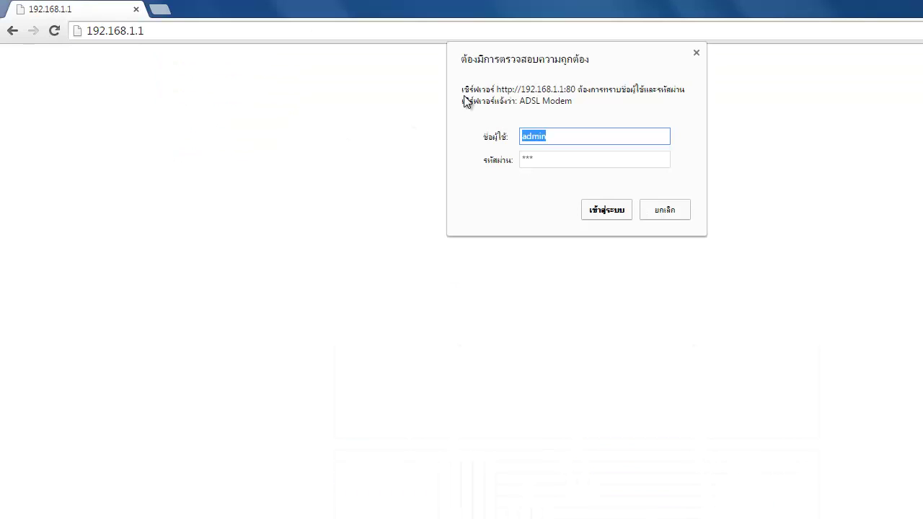
Step: Sign in to the ADSL router's configuration page with the saved username and password
click(542, 157)
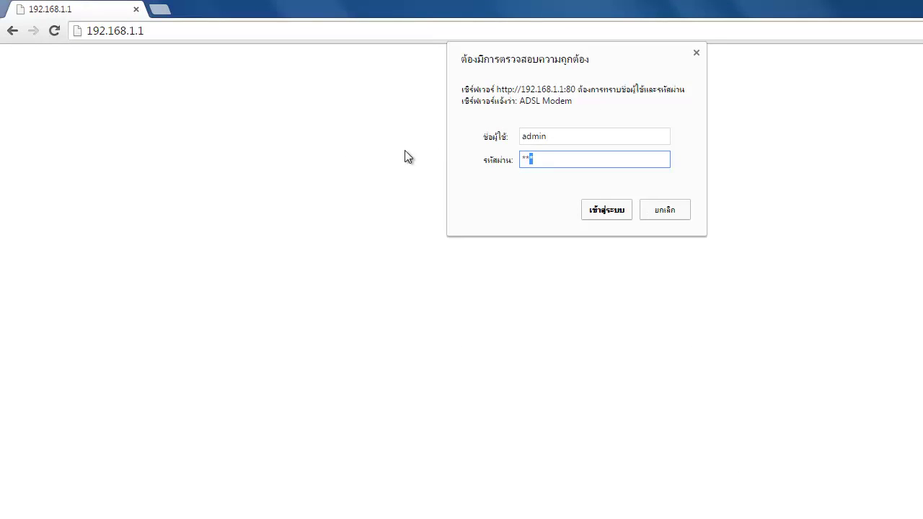
click(566, 147)
click(561, 156)
click(602, 210)
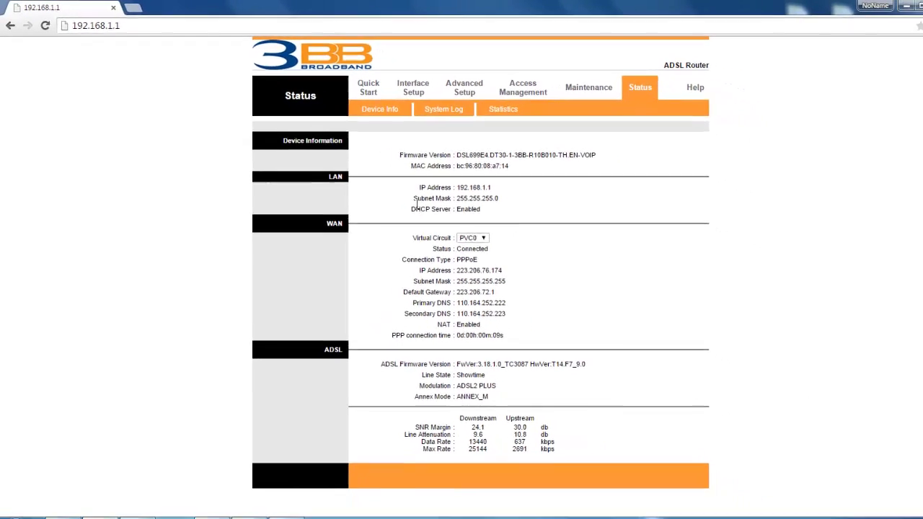
Step: Go to the router's advanced NAT settings and bring up the Virtual Server configuration for PVC0
click(446, 88)
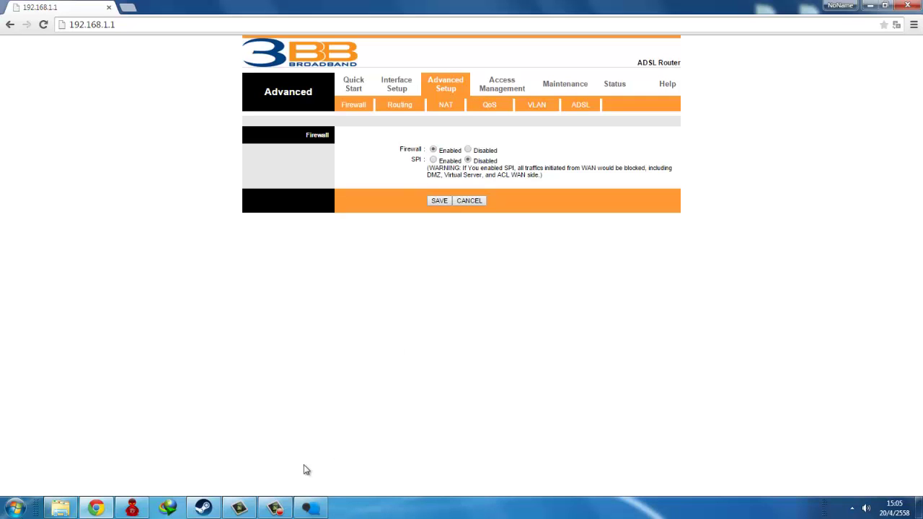
click(447, 108)
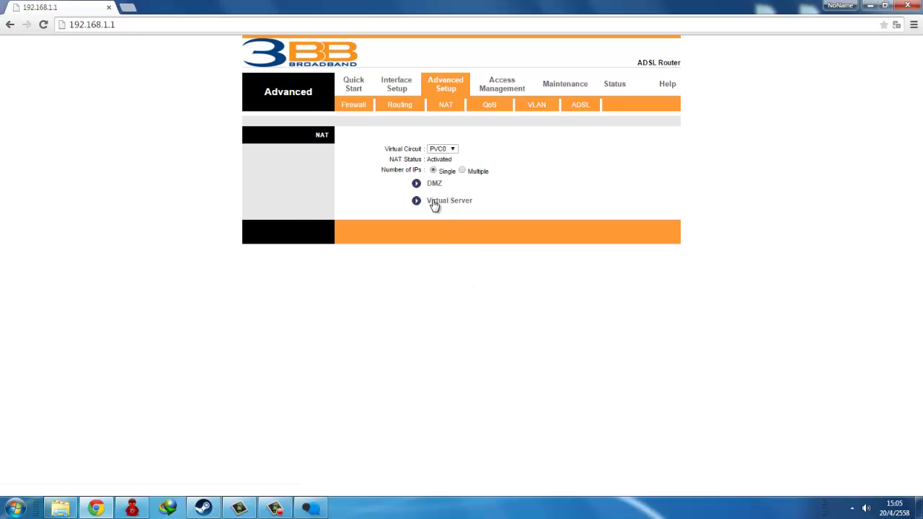
click(449, 206)
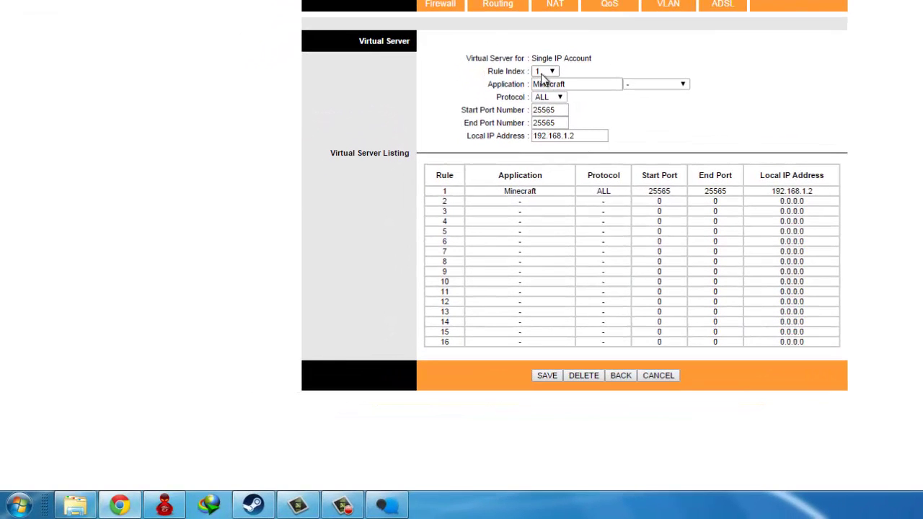
Step: Use rule index 1 with the application name Minecraft and the protocol ALL for the virtual server
click(545, 72)
click(545, 72)
click(554, 73)
click(553, 72)
drag(546, 85, 585, 85)
click(556, 97)
click(560, 98)
click(556, 107)
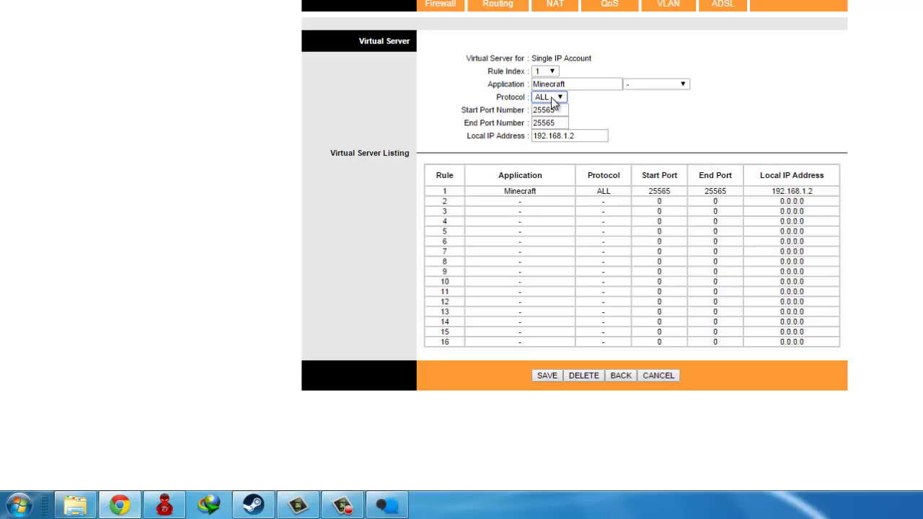
Step: Enter 25565 as the start port of the Minecraft rule and check its end port
drag(567, 114, 482, 115)
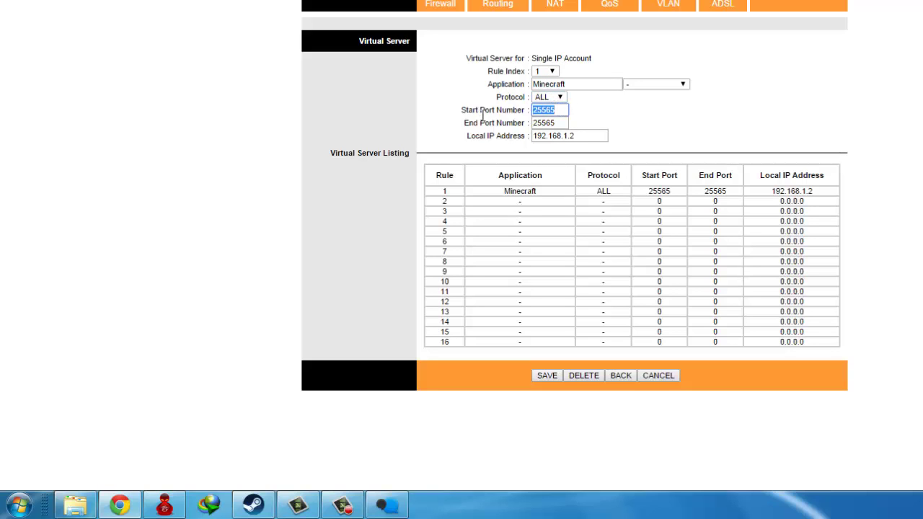
text(25)
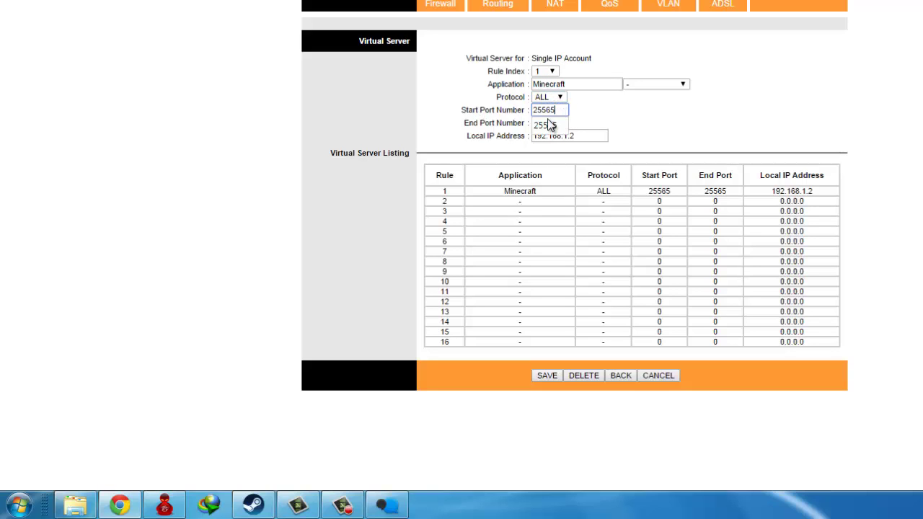
double_click(568, 113)
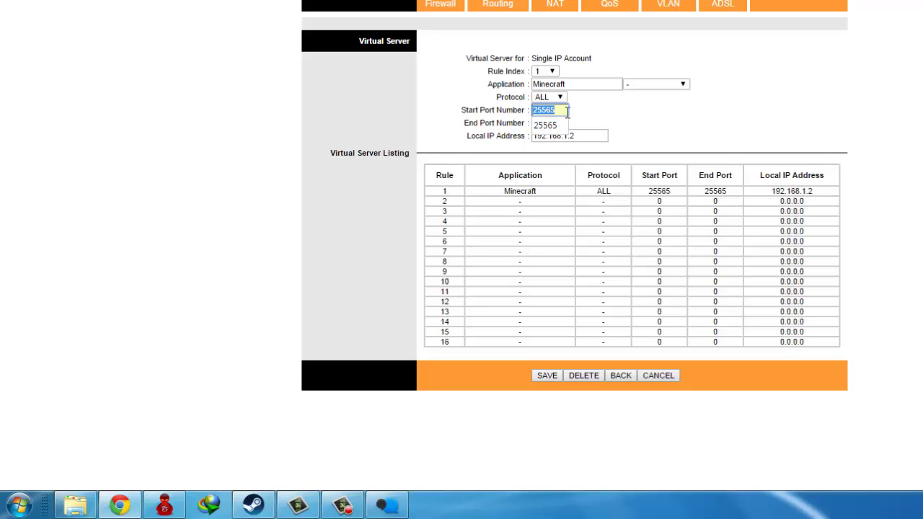
click(544, 126)
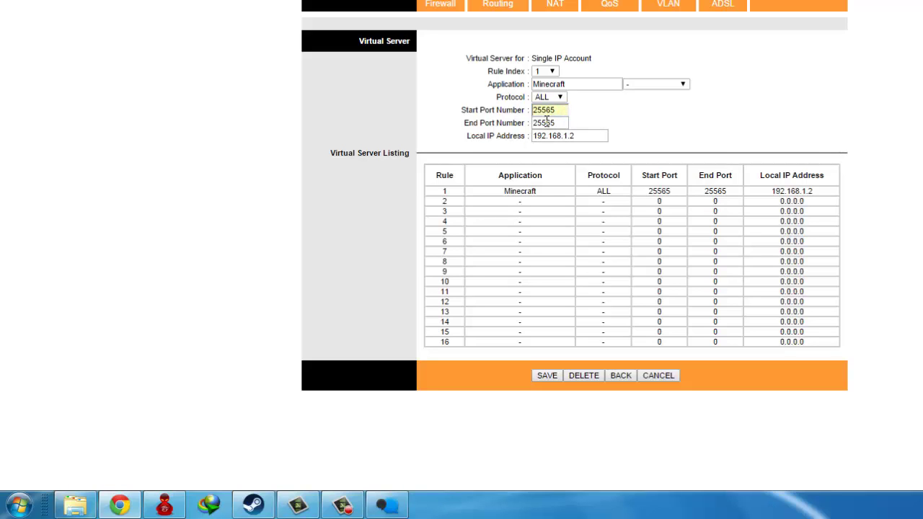
drag(534, 123, 595, 123)
click(595, 123)
click(593, 135)
key(super)
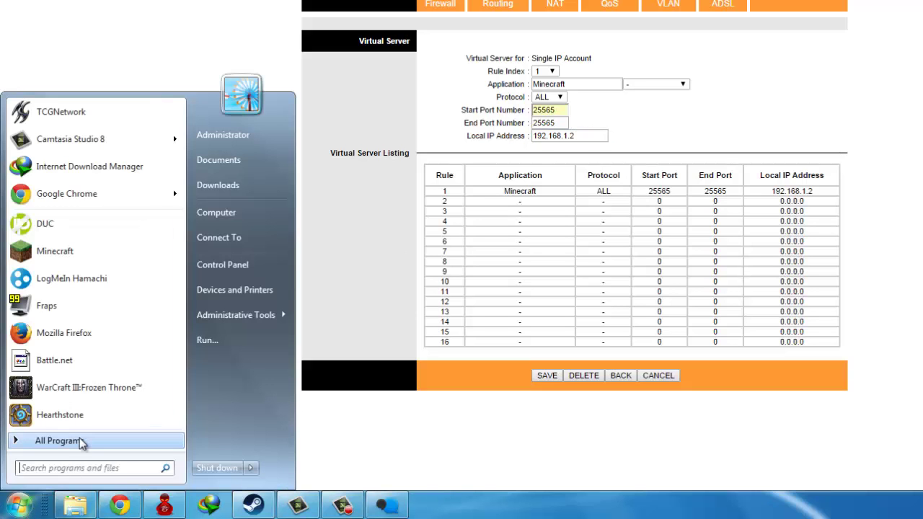
text(run)
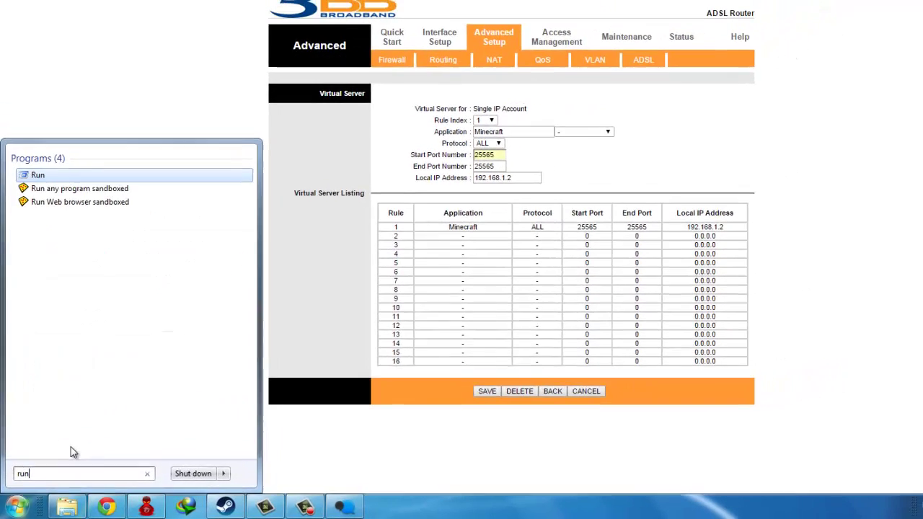
key(Return)
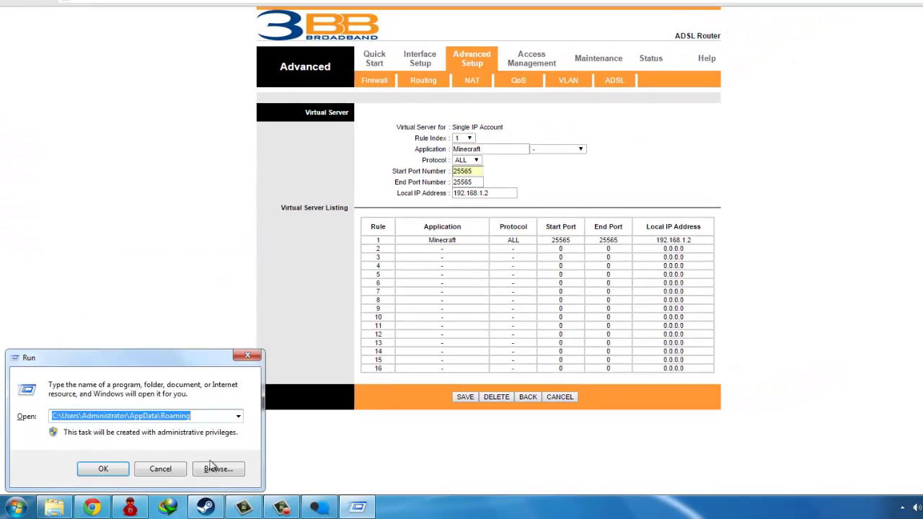
click(246, 355)
Step: Start a Windows command prompt and run ipconfig to look up the computer's local IPv4 address
click(16, 508)
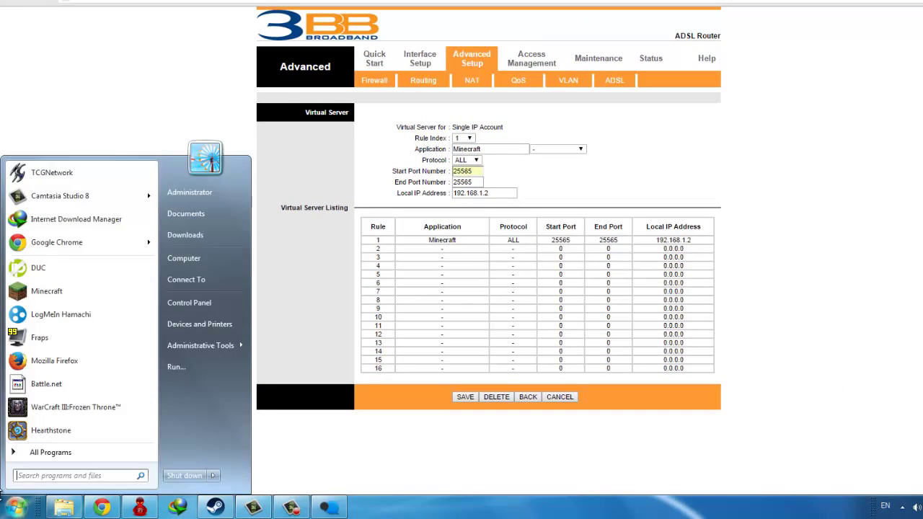
text(%)
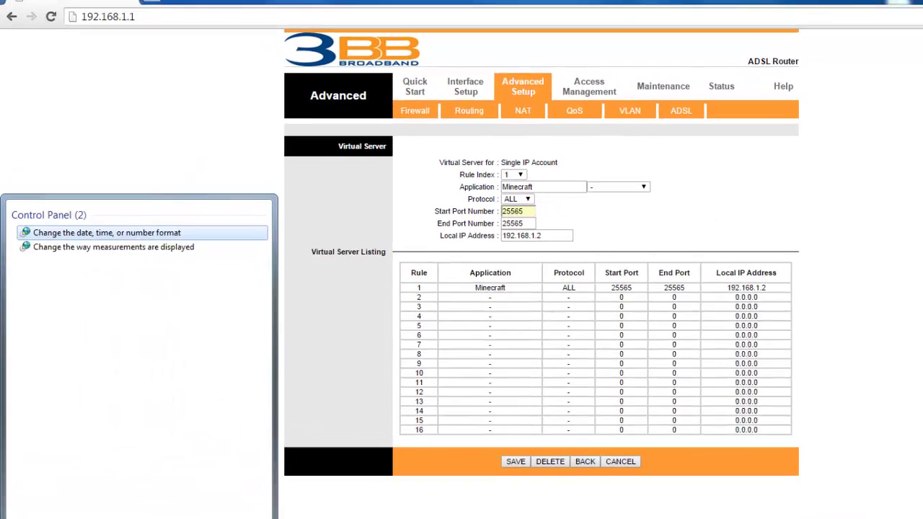
key(Return)
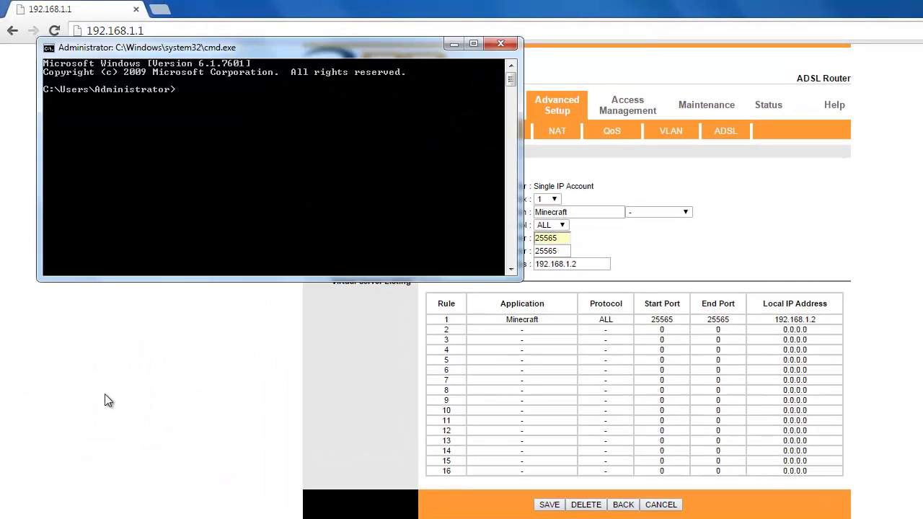
text(ipconfig)
key(Return)
scroll(342, 185, up, 6)
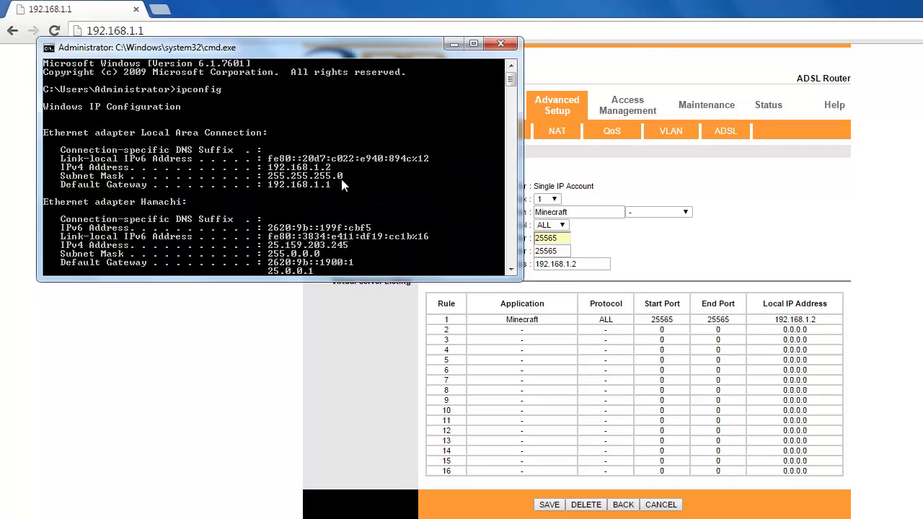
scroll(342, 185, down, 10)
scroll(330, 152, up, 10)
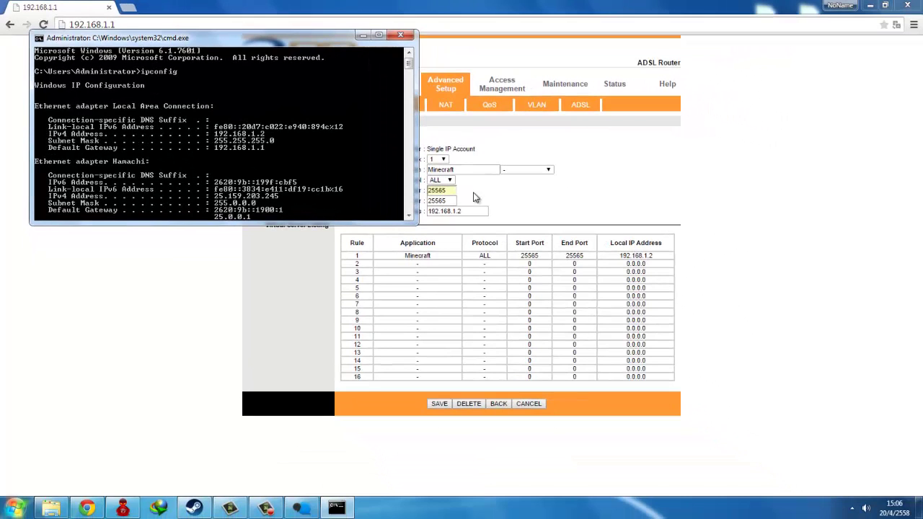
Step: Close the command prompt and save the Minecraft virtual server rule with local IP address 192.168.1.2
click(469, 216)
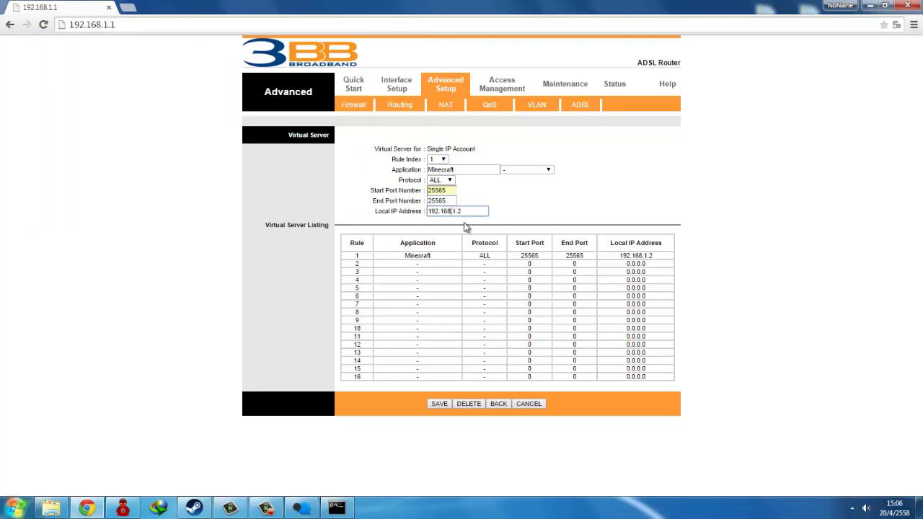
key(alt+Tab)
key(alt+F4)
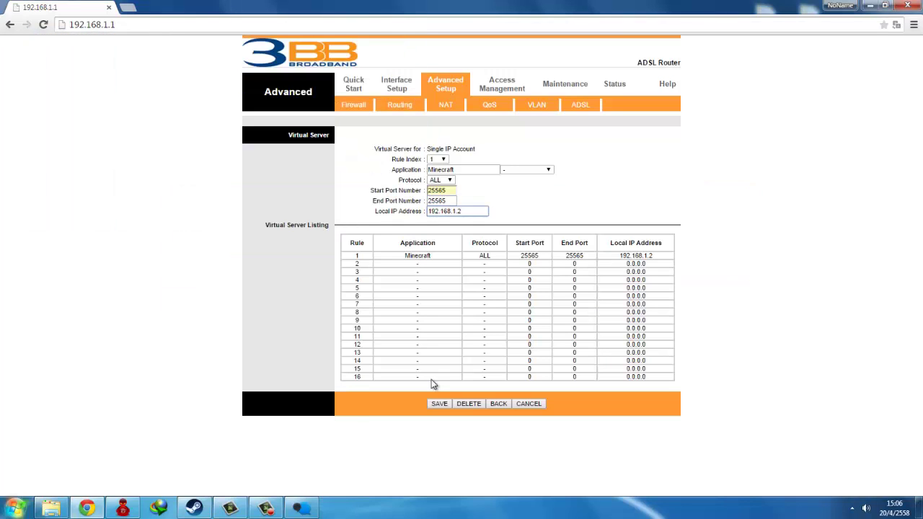
click(440, 404)
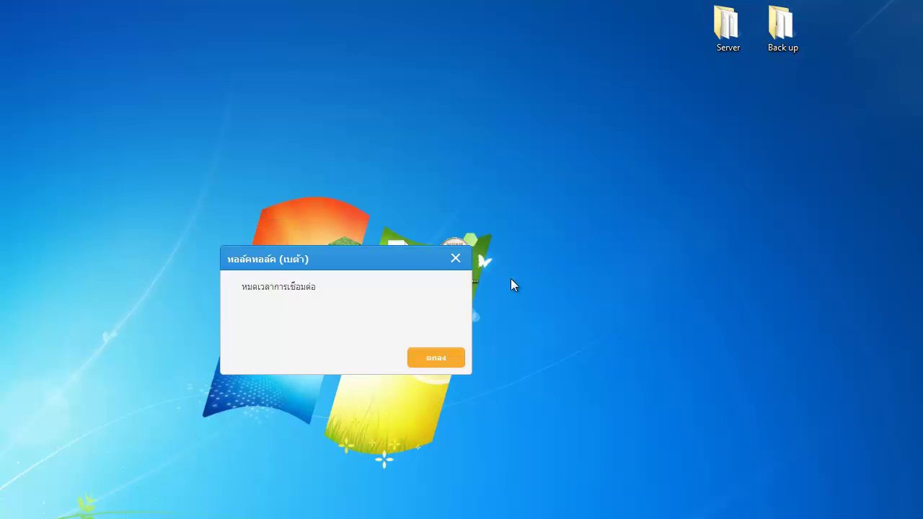
Step: Dismiss the chat program's dialog and refresh the desktop
click(455, 258)
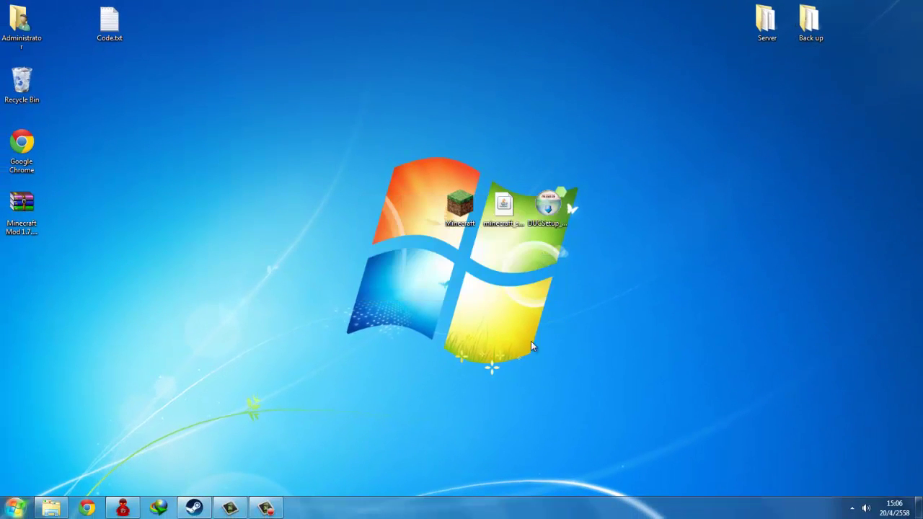
right_click(575, 291)
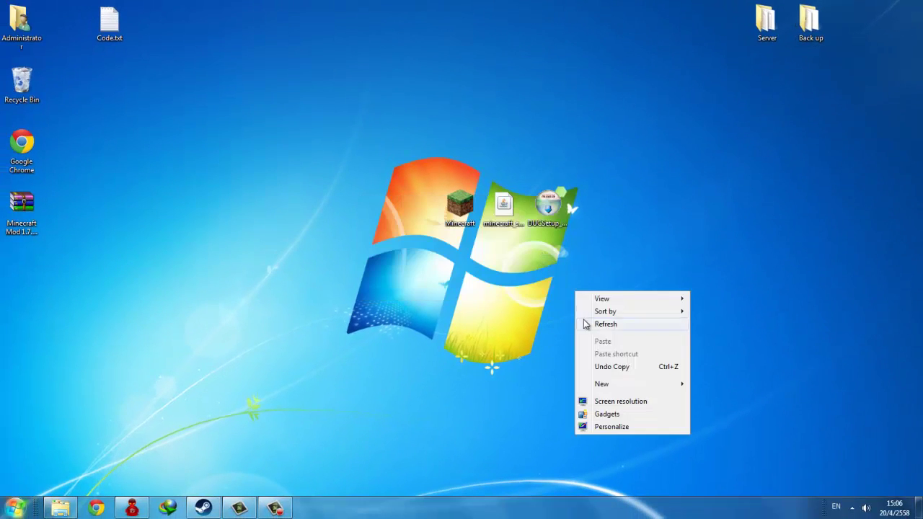
click(586, 323)
right_click(556, 280)
click(588, 311)
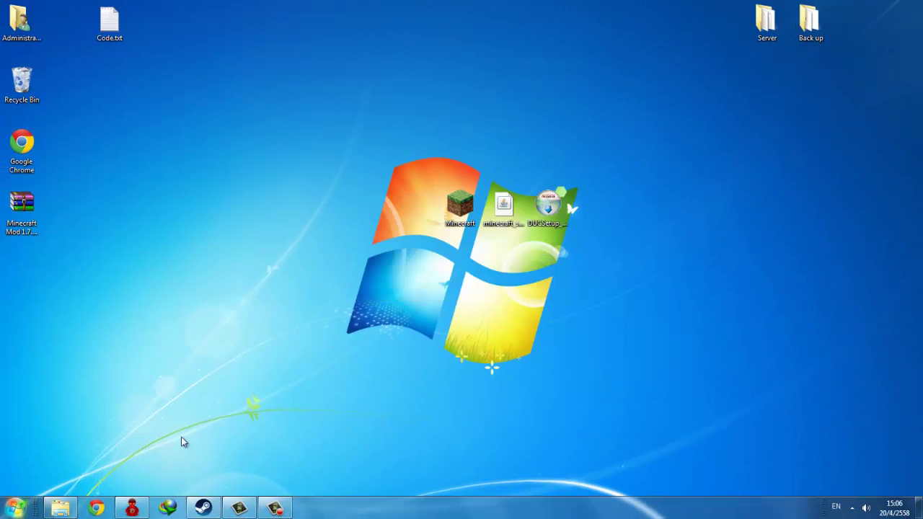
Step: Start Google Chrome again and go to the no-ip.com website
click(99, 509)
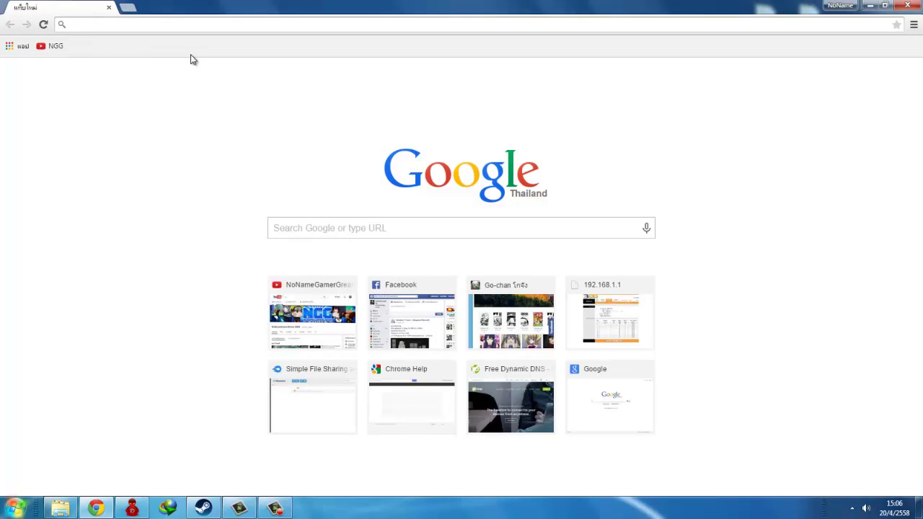
text(no-ip.com)
key(Return)
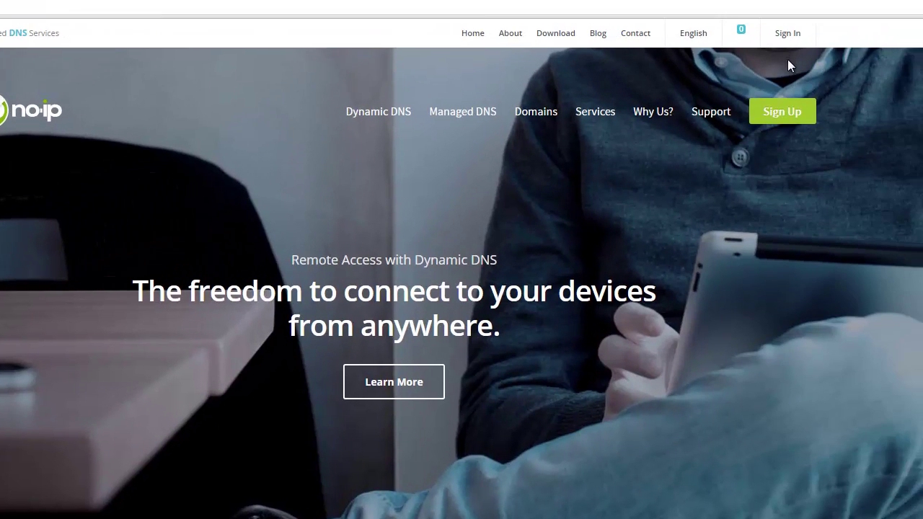
click(787, 33)
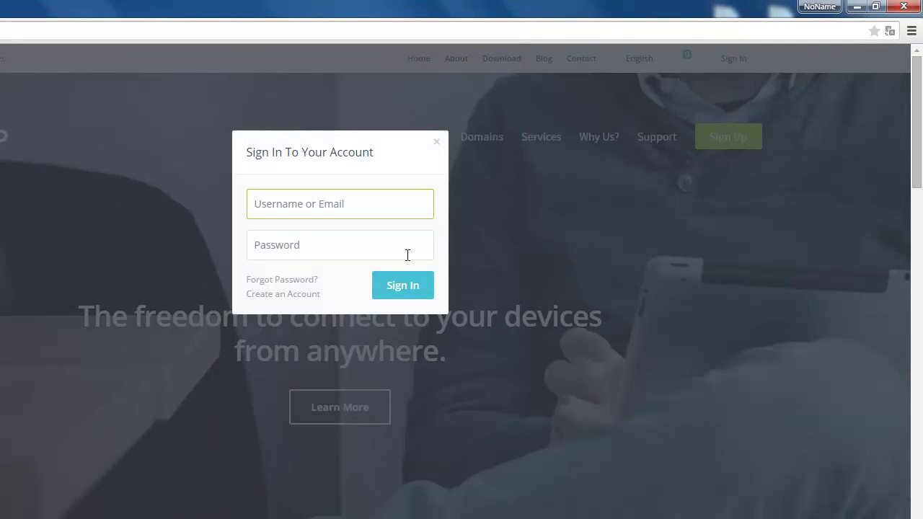
drag(442, 144, 390, 136)
click(714, 180)
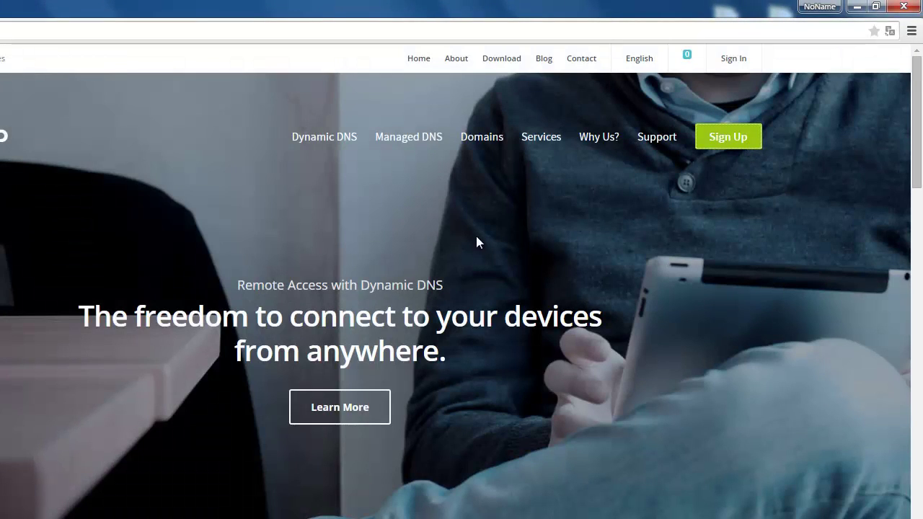
Step: Bring up the No-IP account sign-up form and go through its username field to the password field
click(744, 139)
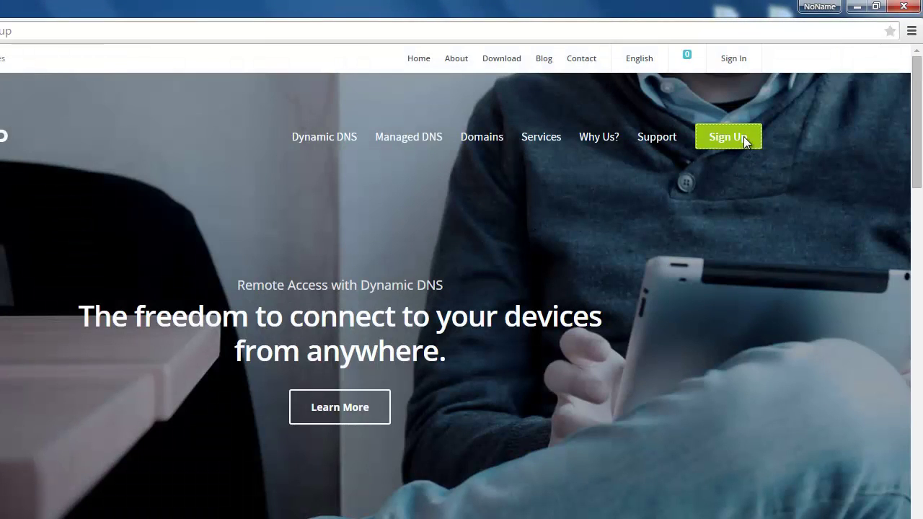
click(132, 230)
key(Down)
key(Down)
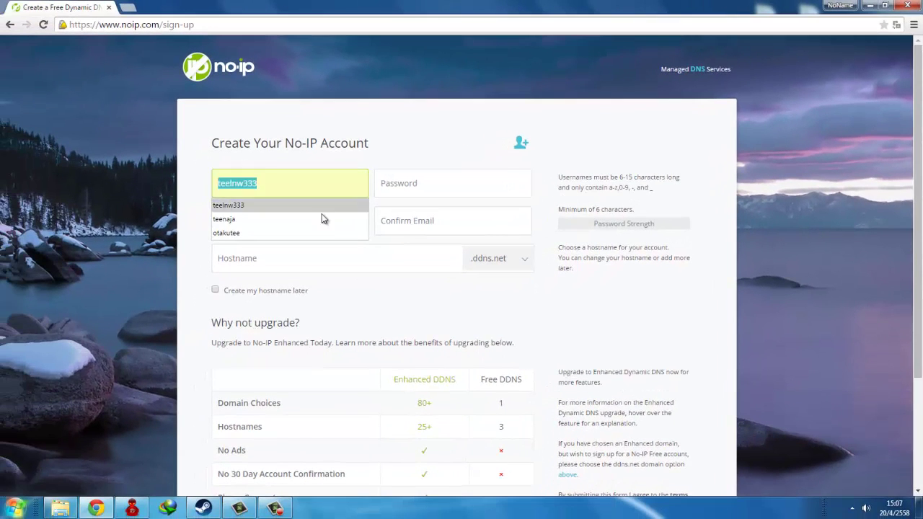
key(Down)
key(Down)
key(Tab)
key(Tab)
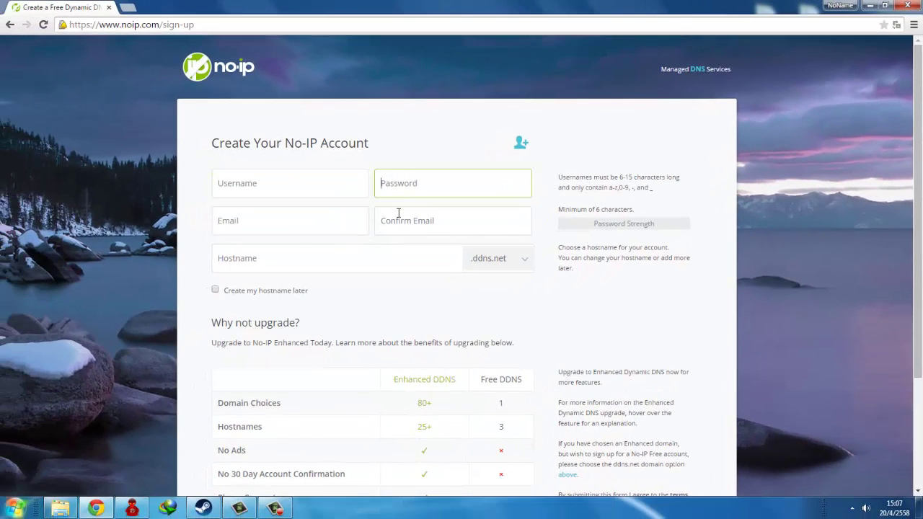
Step: Go through the password, email and confirm-email fields of the No-IP sign-up form
click(327, 225)
click(314, 254)
click(401, 234)
click(404, 233)
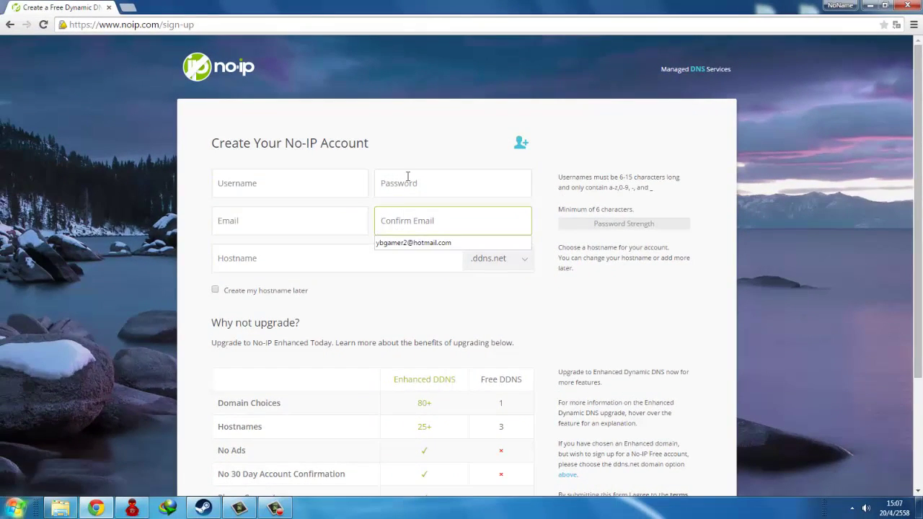
click(408, 177)
click(335, 221)
click(402, 220)
click(338, 220)
click(387, 223)
scroll(360, 235, down, 1)
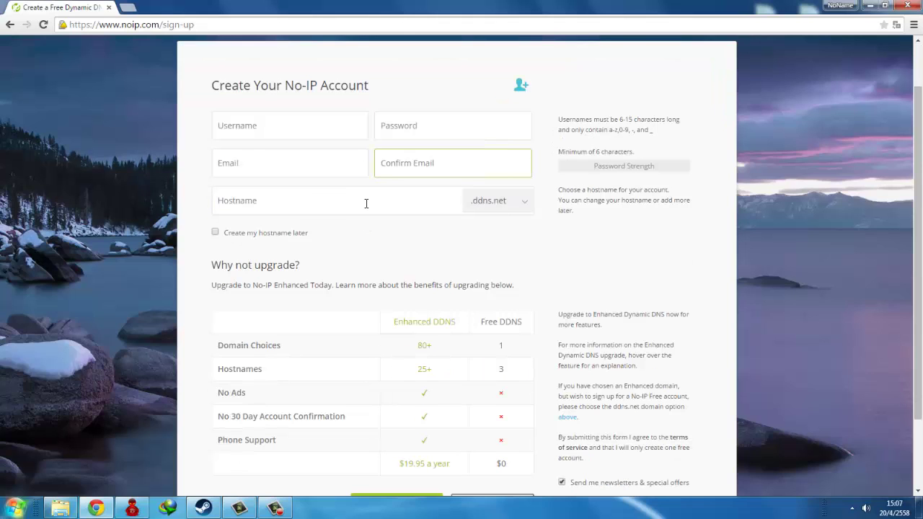
Step: Examine the hostname field and its free and enhanced domain options, keeping .ddns.net selected
click(281, 205)
click(497, 200)
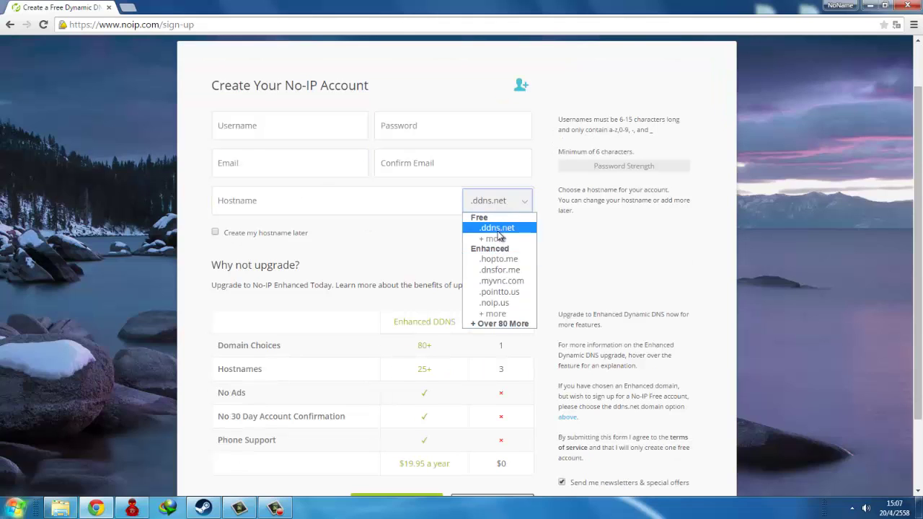
click(502, 230)
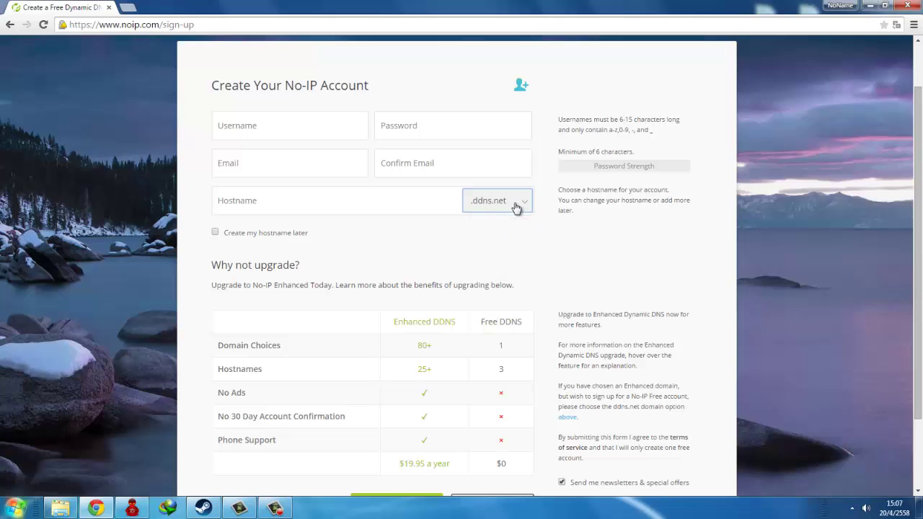
click(517, 207)
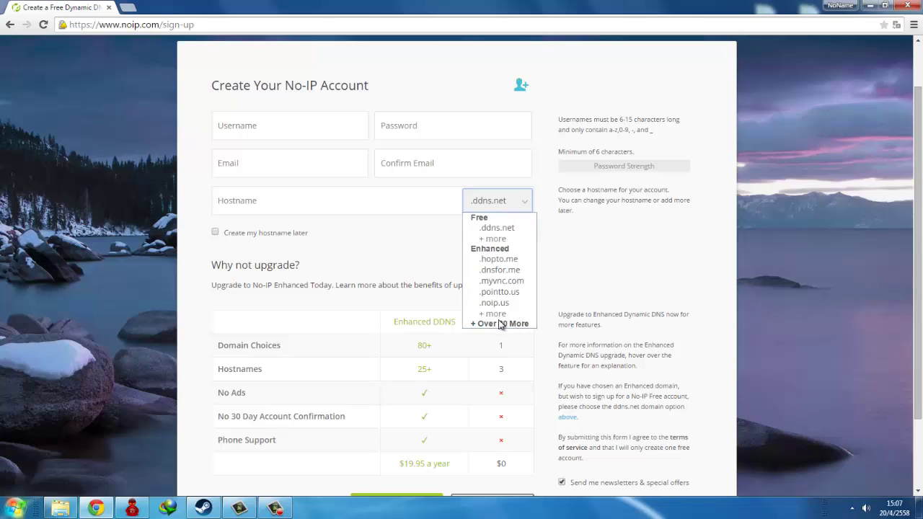
click(501, 199)
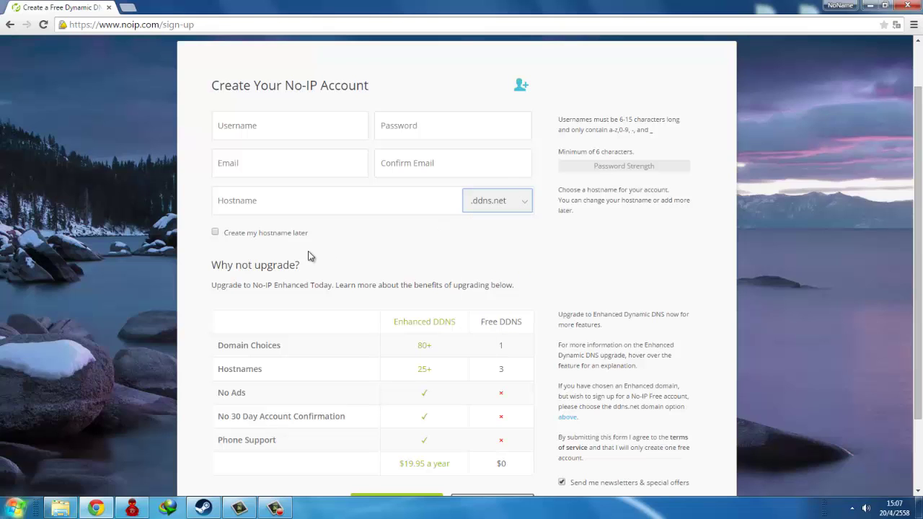
Step: Try the free sign-up option with the form left blank and return to the form's username field
scroll(433, 271, down, 2)
scroll(361, 224, up, 2)
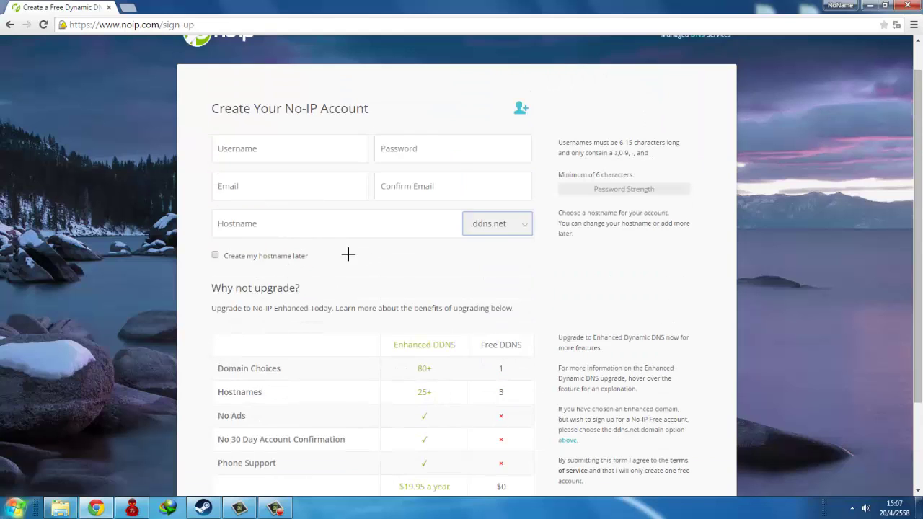
scroll(348, 254, down, 2)
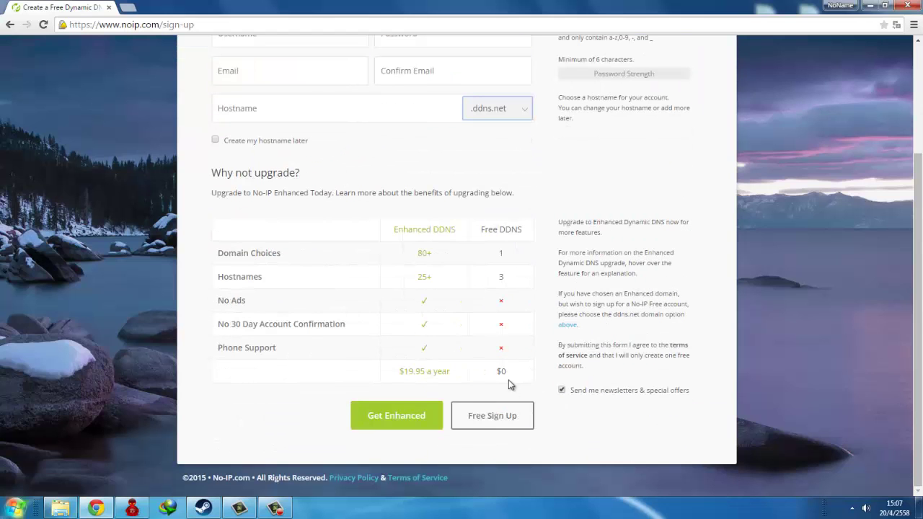
click(516, 422)
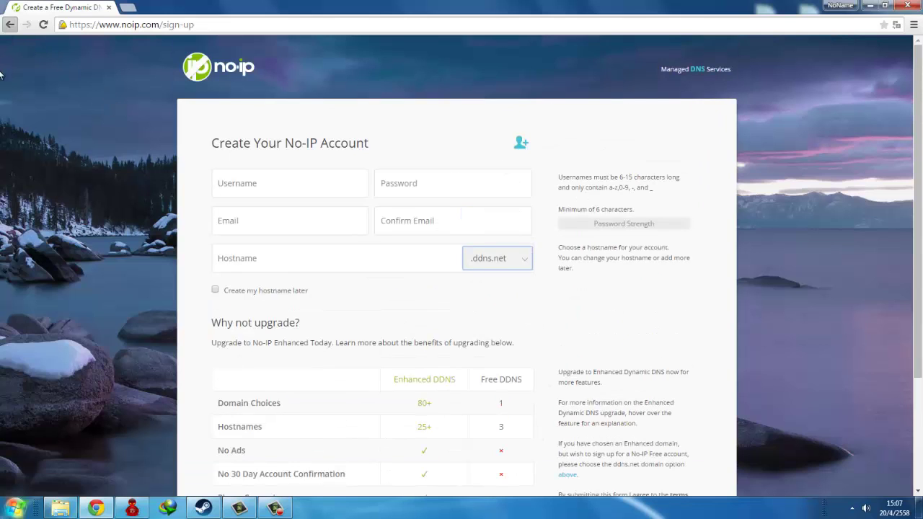
click(10, 25)
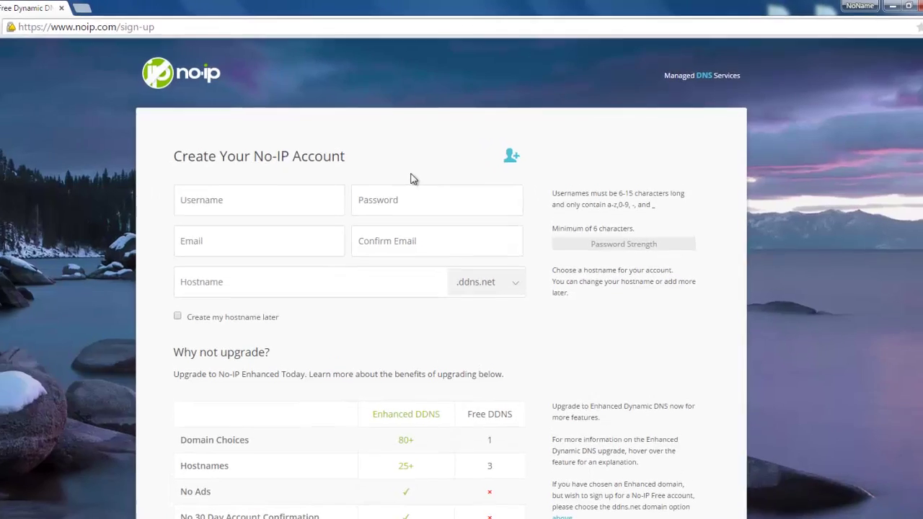
click(315, 174)
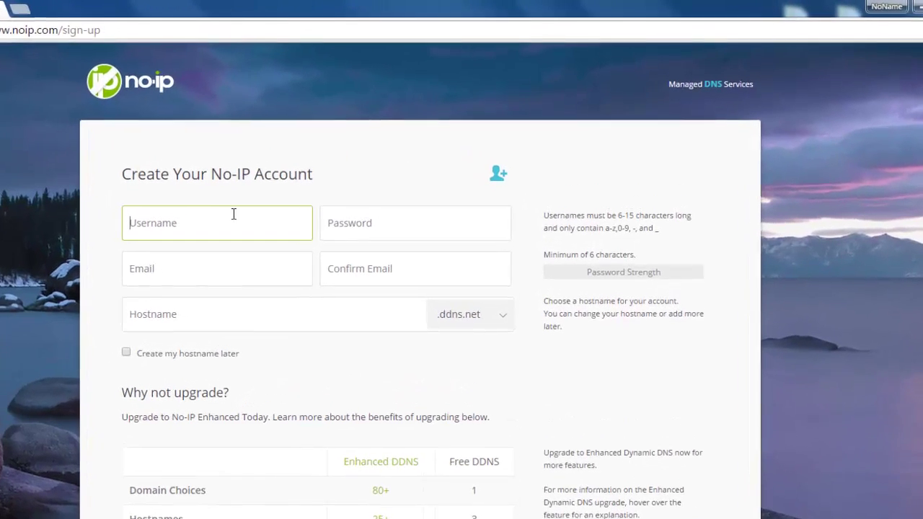
Step: Open the Outlook.com inbox in a new browser tab
click(7, 10)
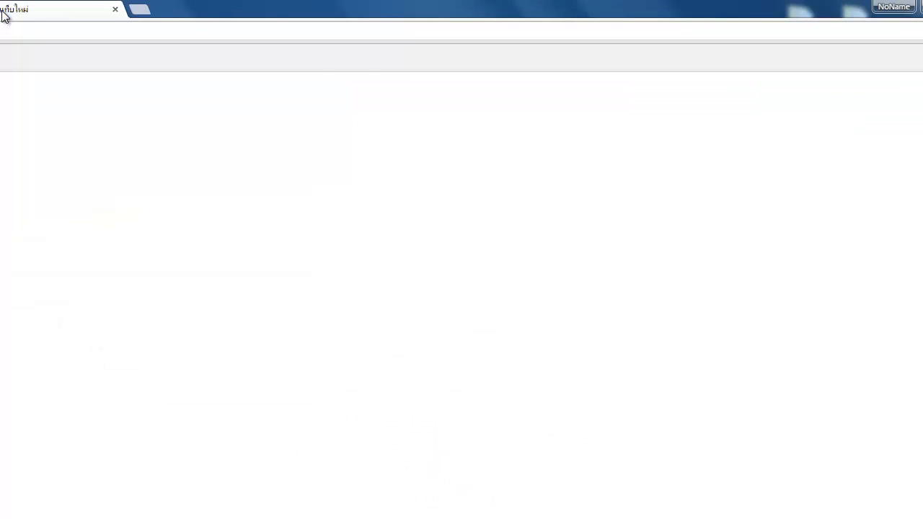
text(h)
key(Return)
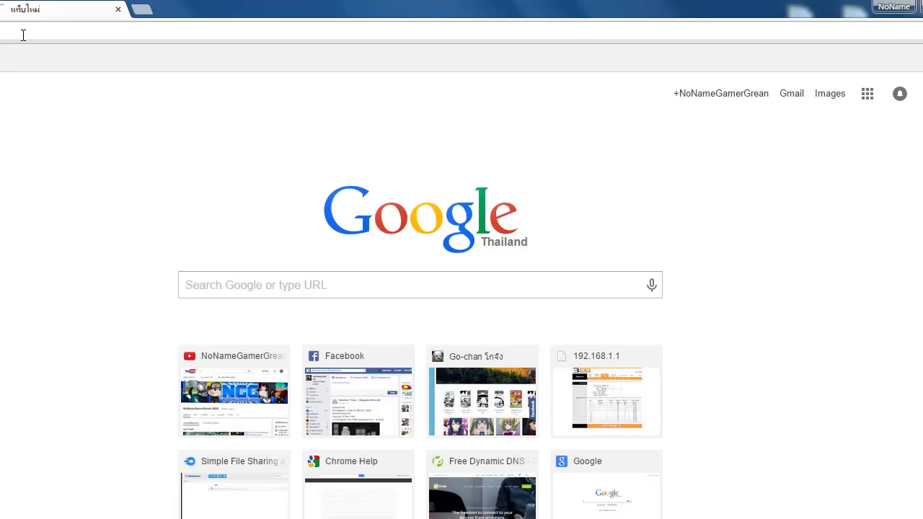
key(ctrl+v)
key(Return)
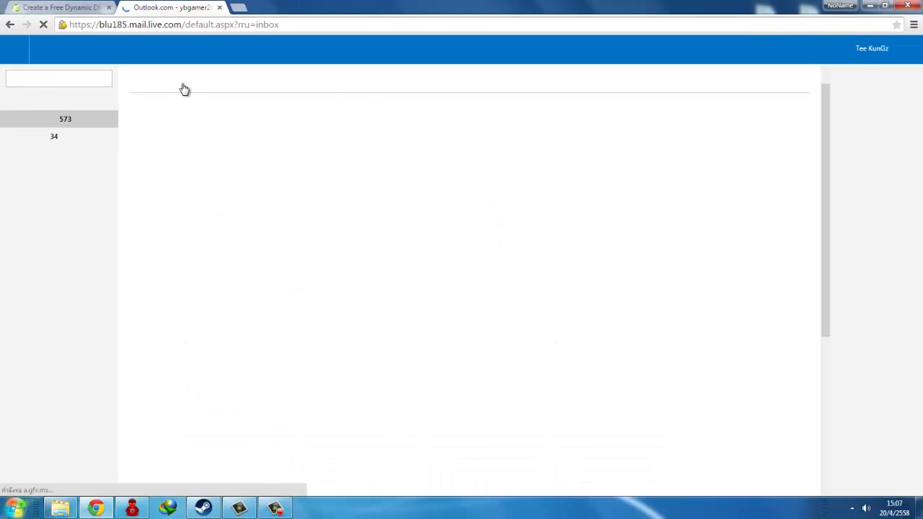
Step: Open the "Activate Your No-IP Account" email and follow its account activation link
scroll(329, 106, down, 1)
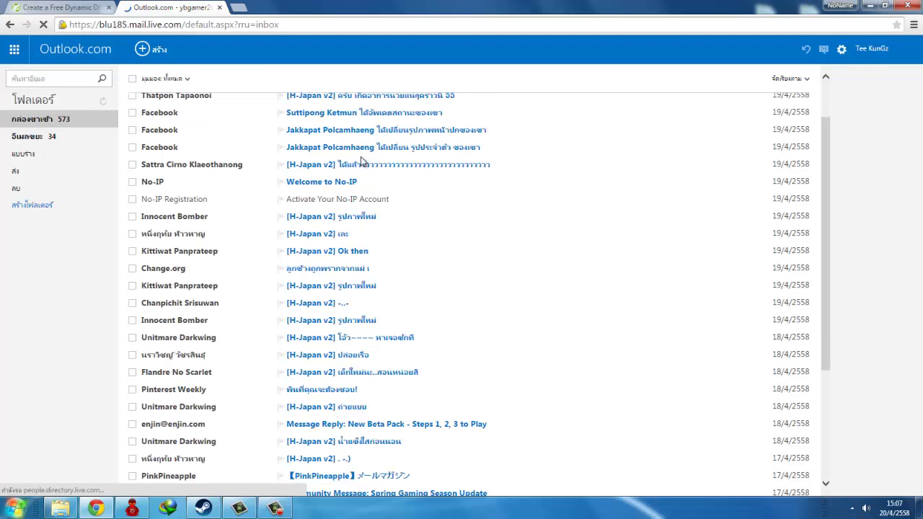
scroll(361, 160, up, 1)
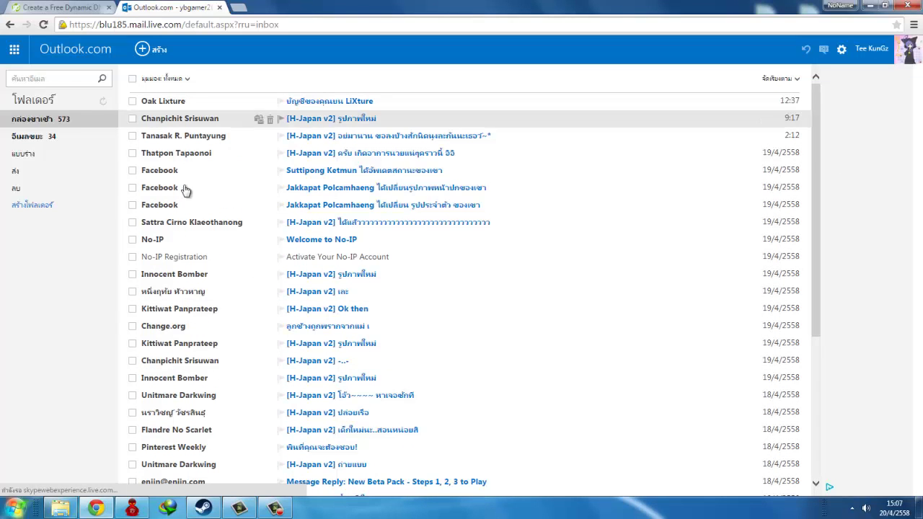
click(198, 258)
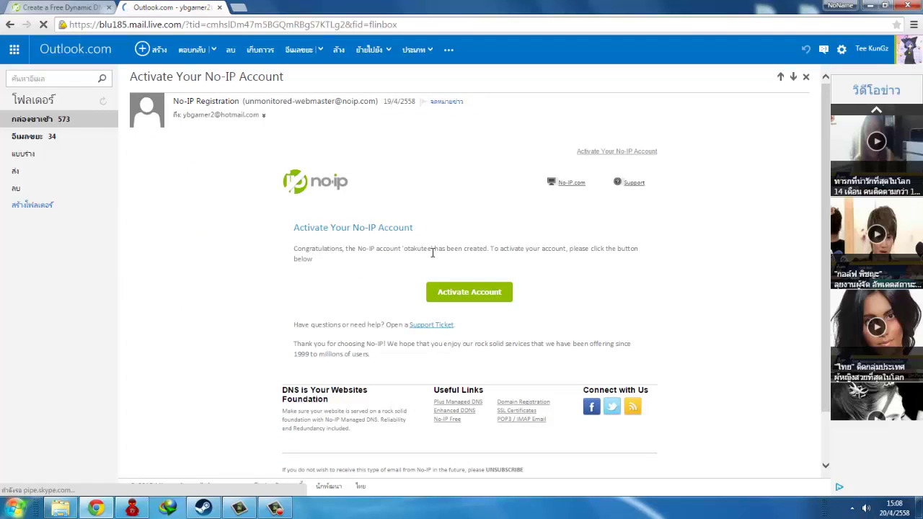
scroll(464, 247, down, 1)
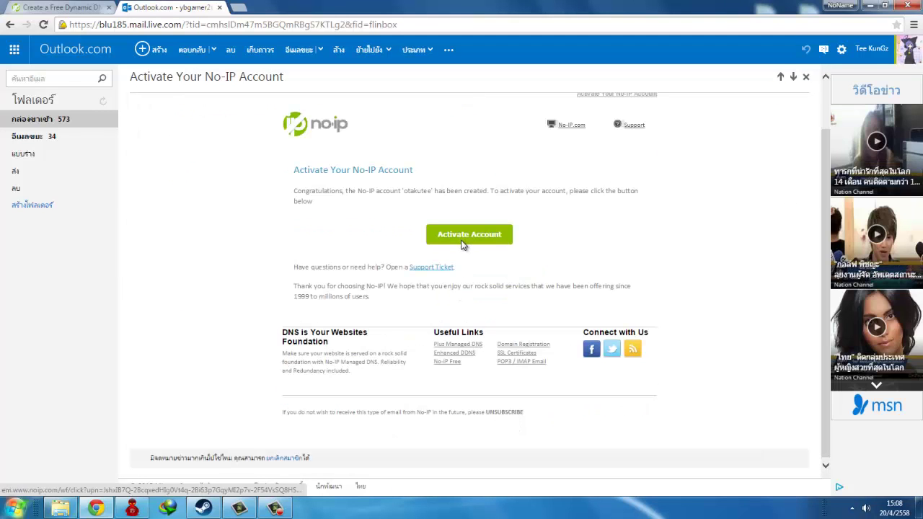
click(462, 242)
click(147, 6)
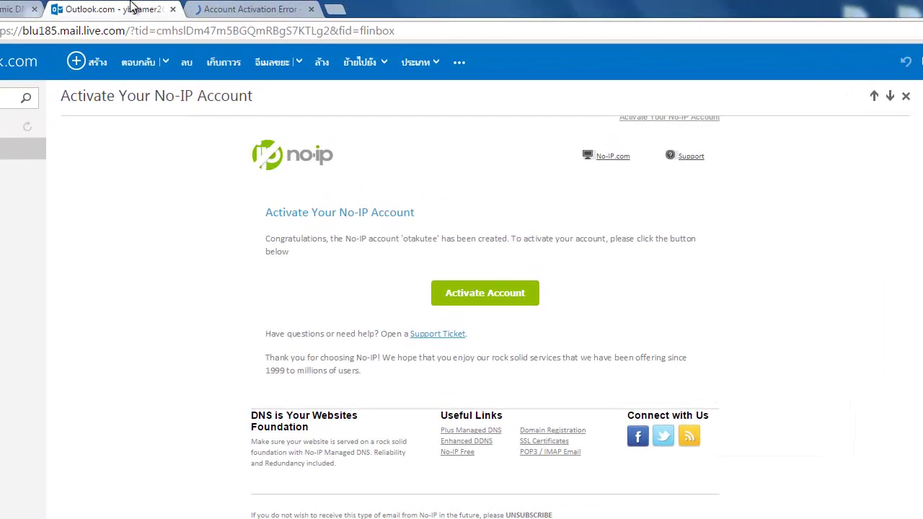
click(208, 7)
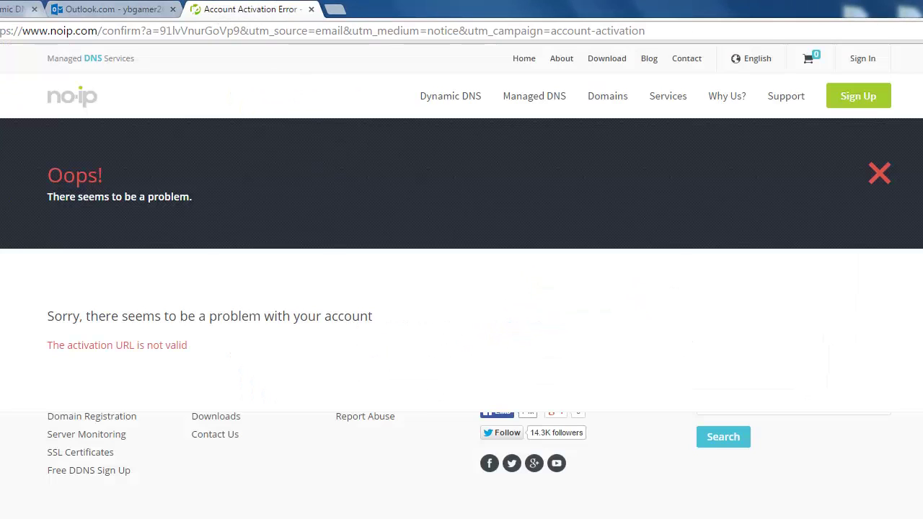
Step: Examine the notice about the account on the No-IP activation page
drag(54, 317, 601, 329)
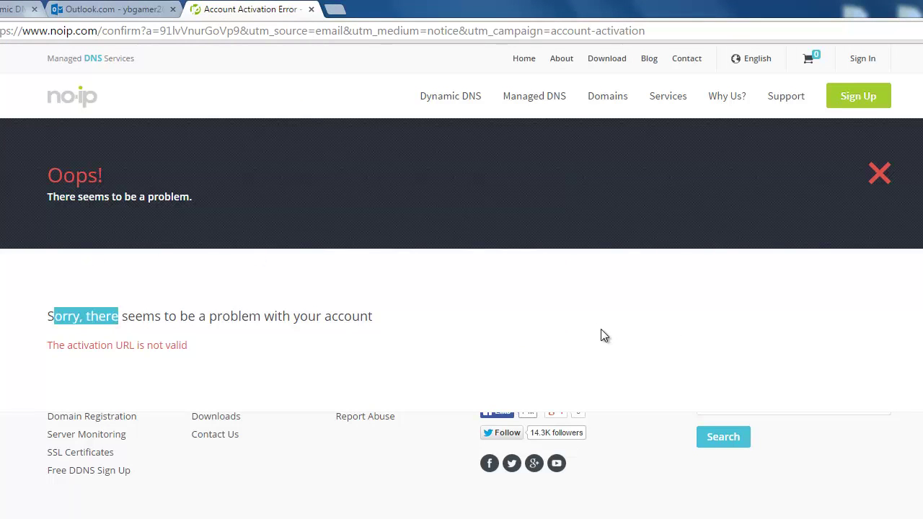
click(601, 329)
drag(67, 347, 425, 353)
drag(47, 347, 107, 348)
click(138, 365)
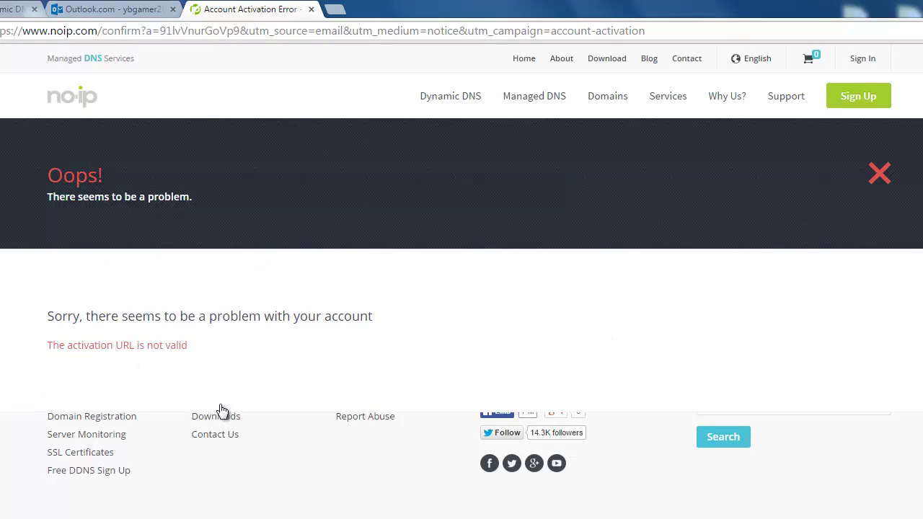
drag(299, 361, 173, 345)
click(68, 330)
click(89, 345)
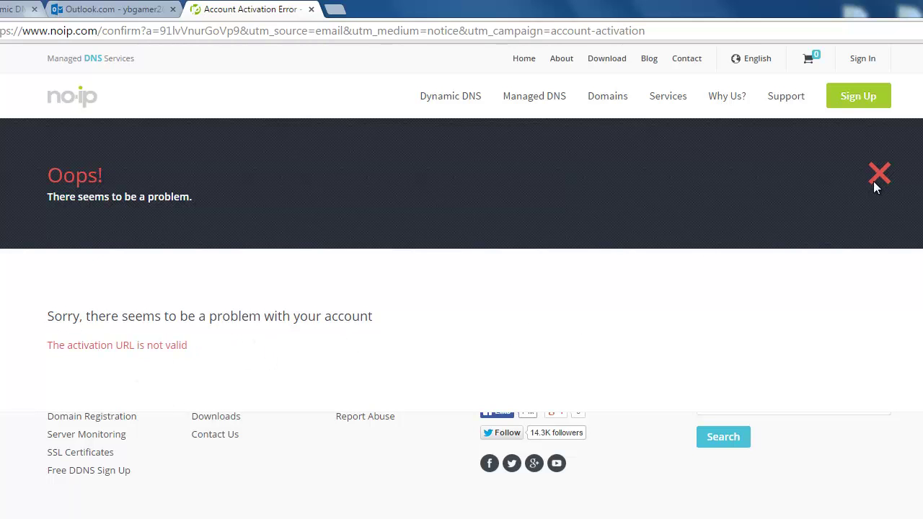
click(866, 101)
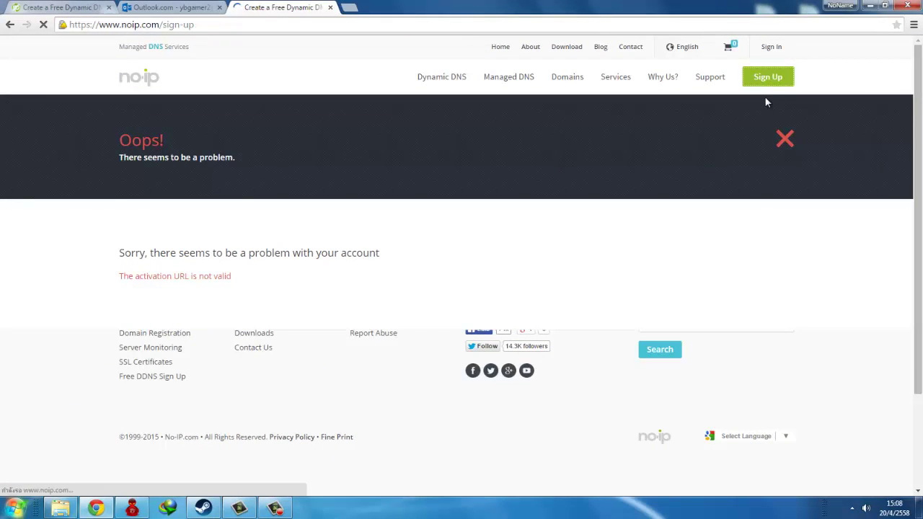
scroll(593, 209, down, 2)
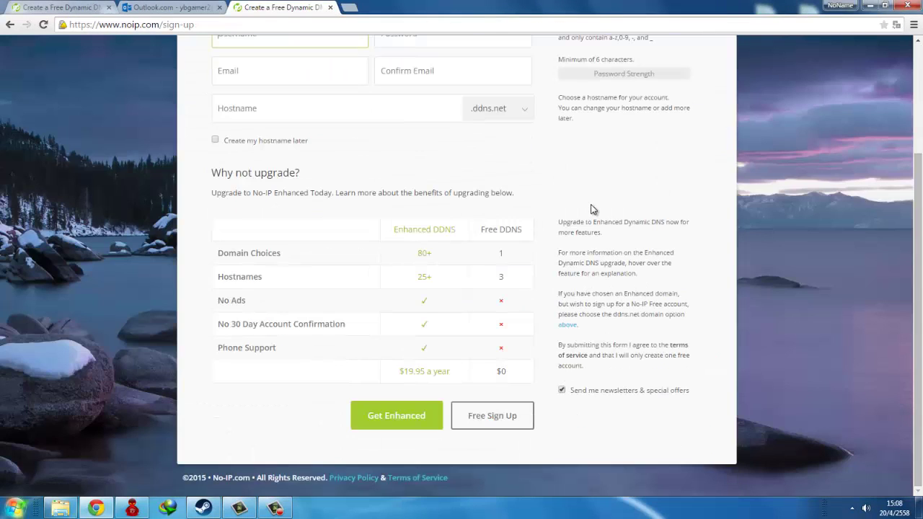
click(7, 23)
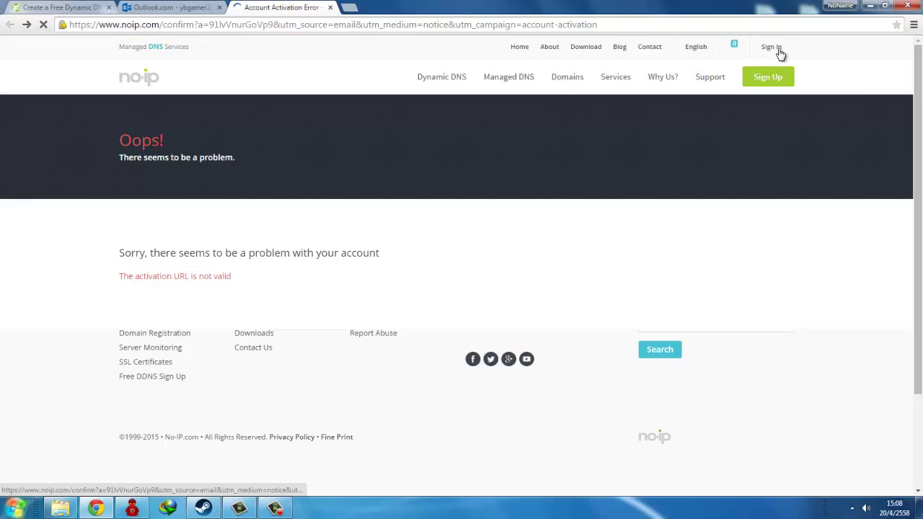
Step: Sign in to No-IP with the account's username and password, and save the password in the browser
click(772, 47)
text(ybgam)
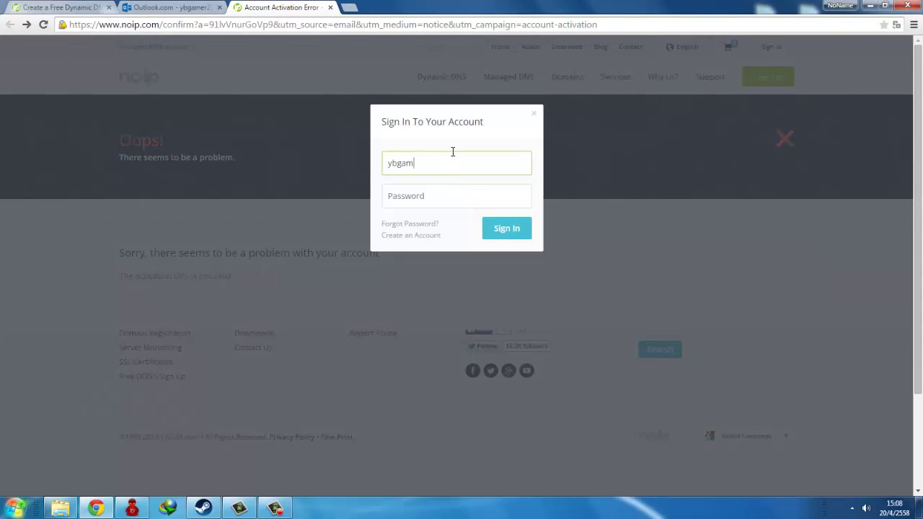
text(o)
key(BackSpace)
key(BackSpace)
text(otakutee)
key(Tab)
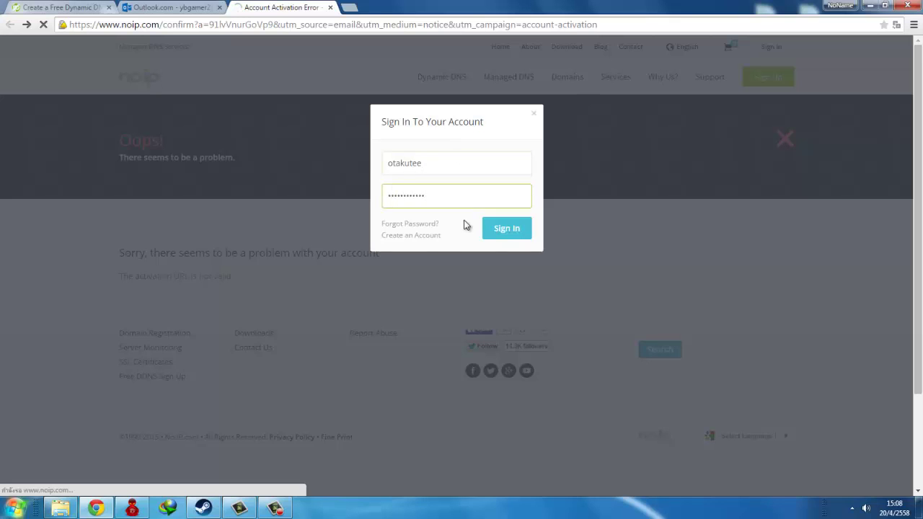
click(495, 234)
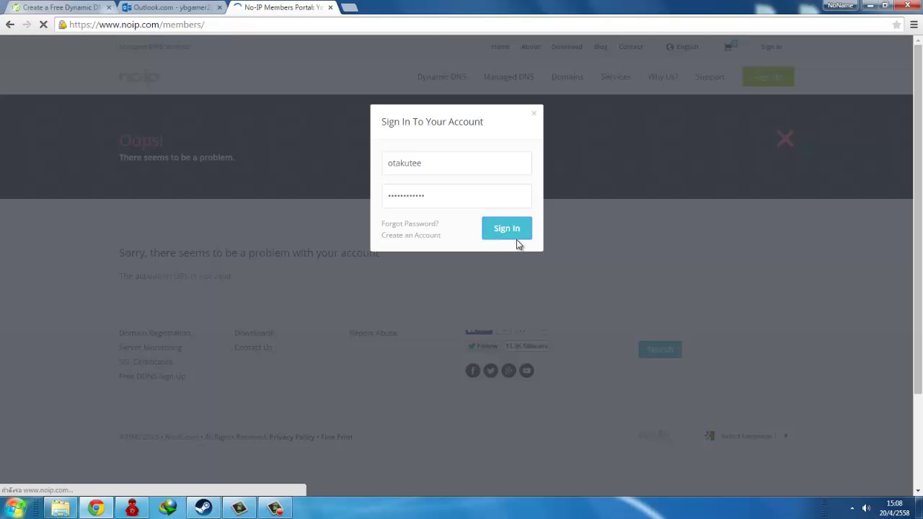
scroll(566, 236, up, 1)
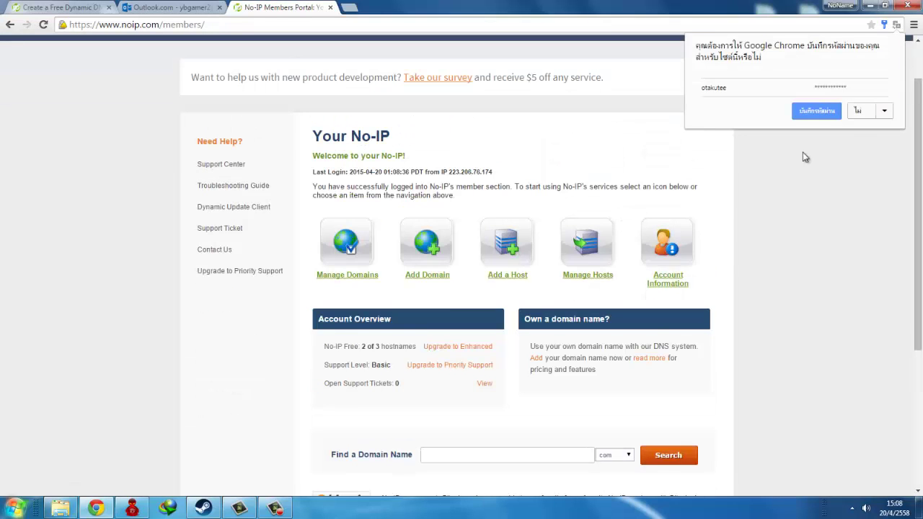
click(817, 111)
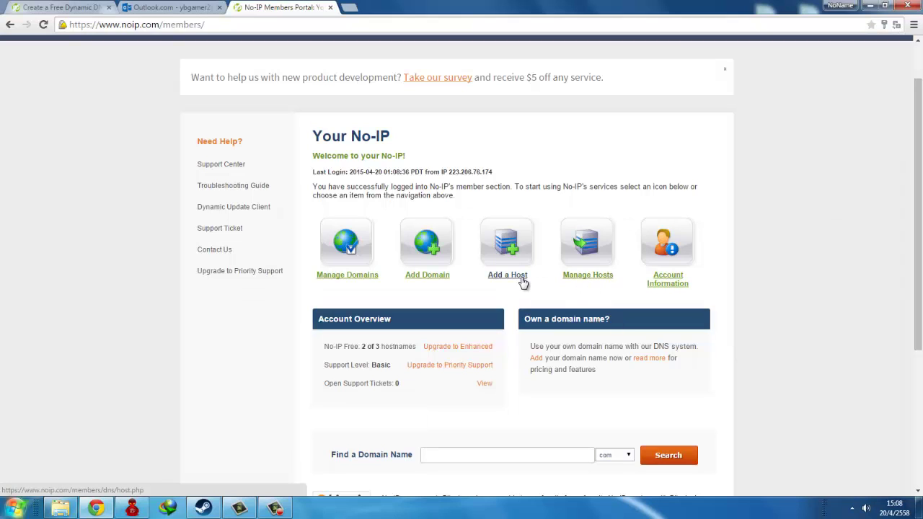
Step: Open the Manage Hosts page of the No-IP account
scroll(531, 292, down, 1)
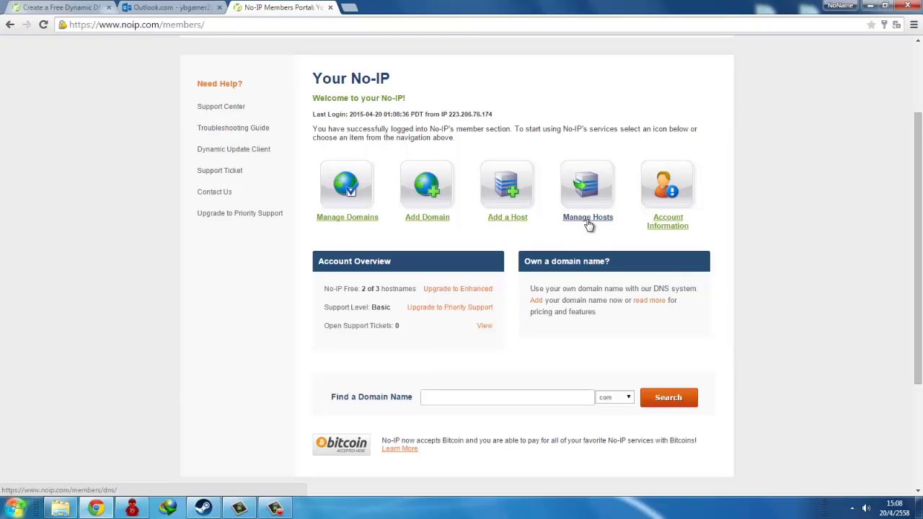
click(589, 221)
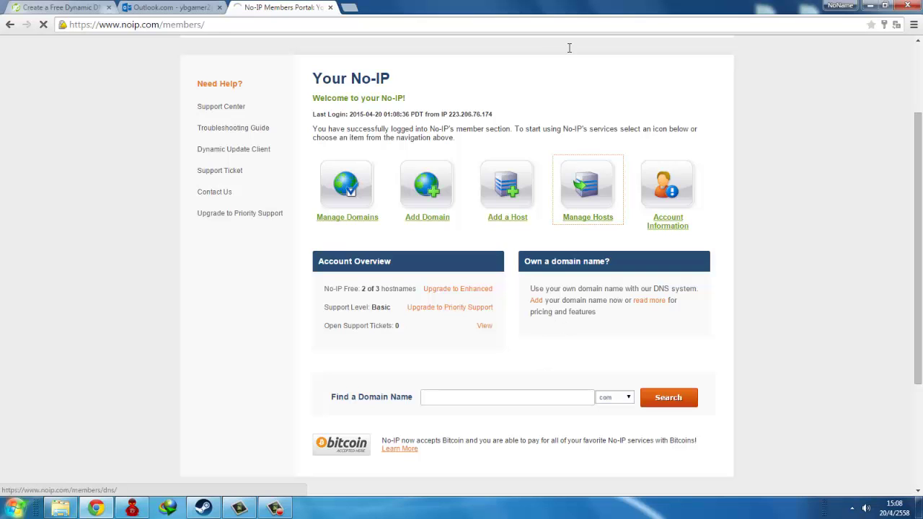
scroll(530, 209, down, 2)
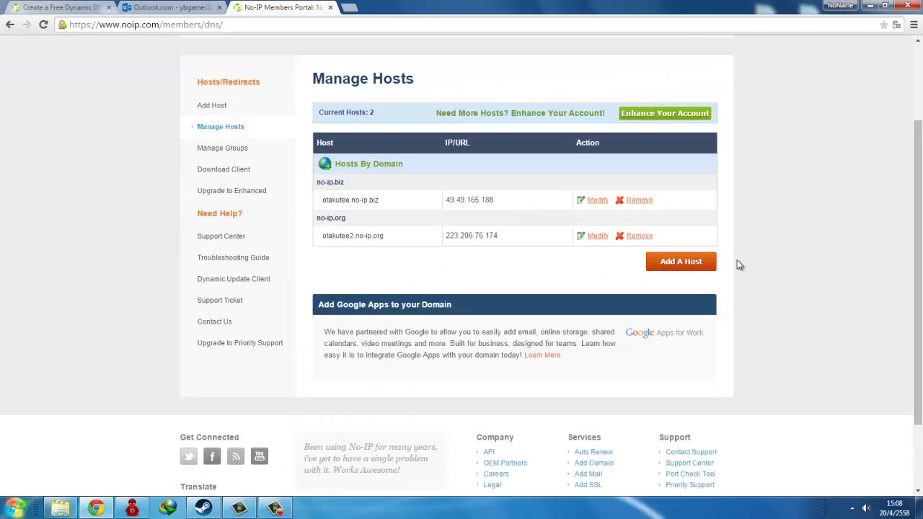
Step: Open the form for adding a host and enter TeeCasting as the hostname
click(681, 264)
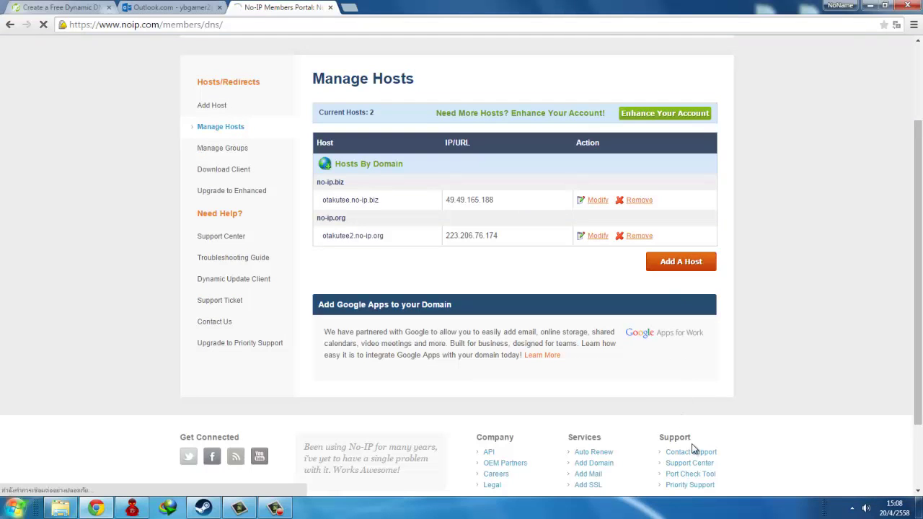
scroll(558, 235, down, 2)
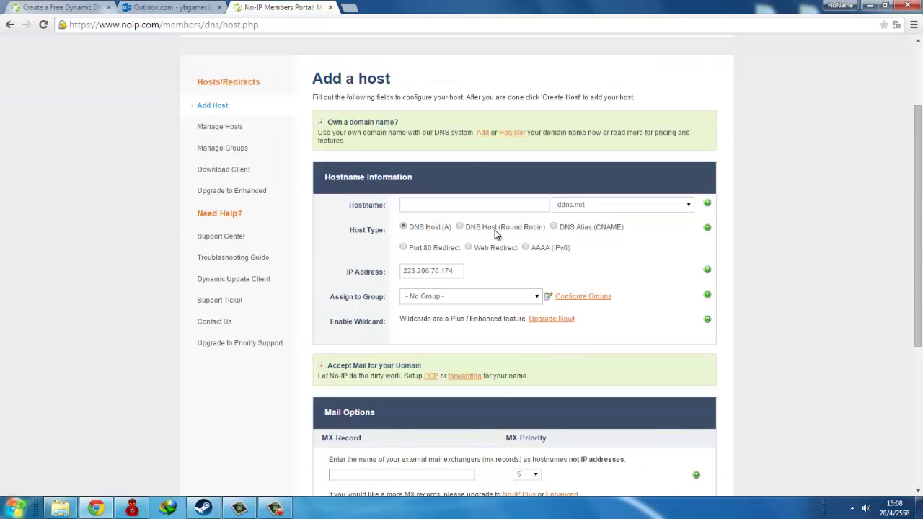
click(407, 205)
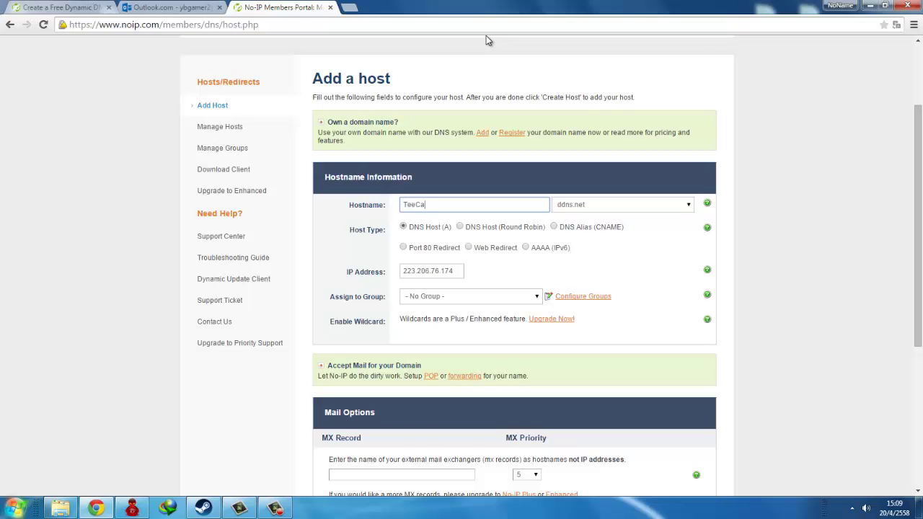
text(TeeCasting)
Step: Browse the available domains and set the new host's domain to servehalflife.com
click(613, 206)
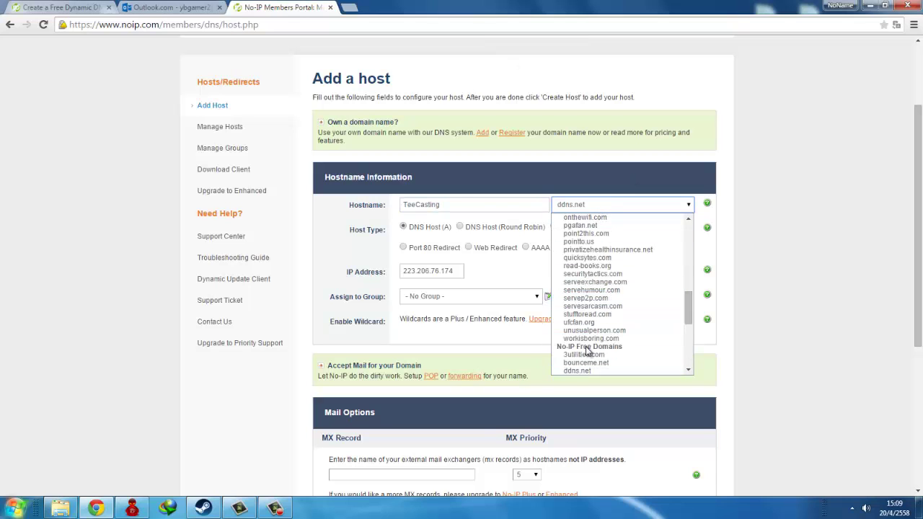
key(Down)
key(Down)
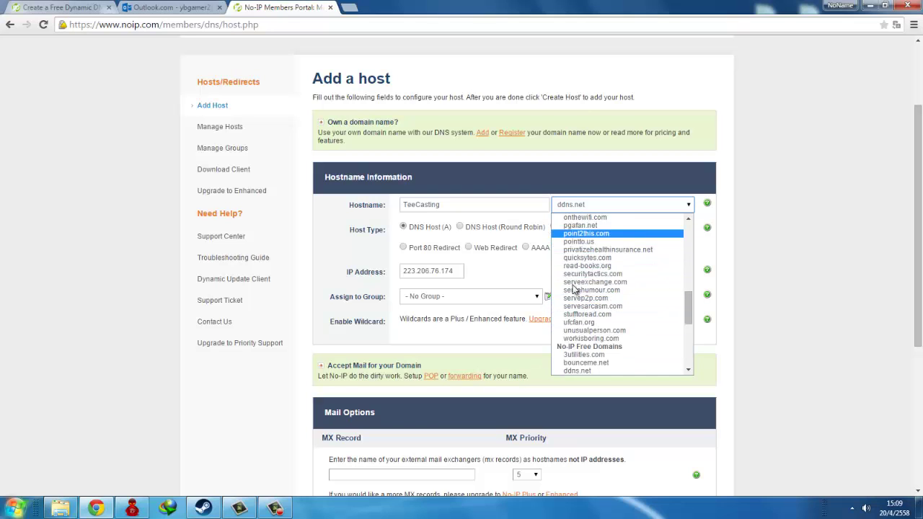
scroll(596, 312, down, 5)
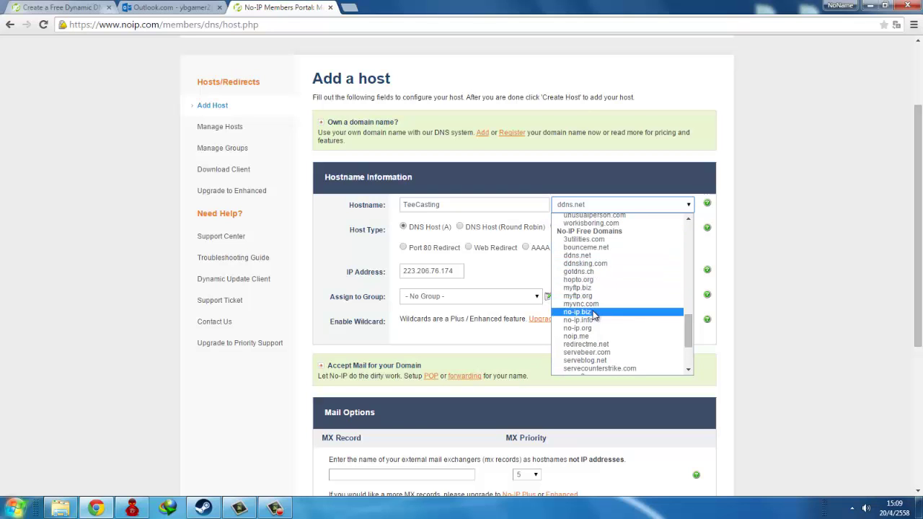
scroll(609, 314, up, 10)
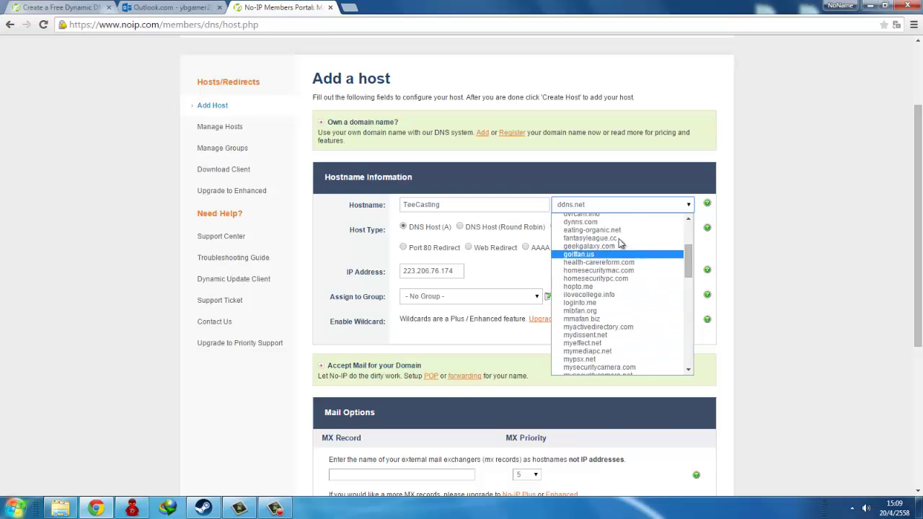
scroll(617, 309, down, 12)
scroll(618, 306, up, 5)
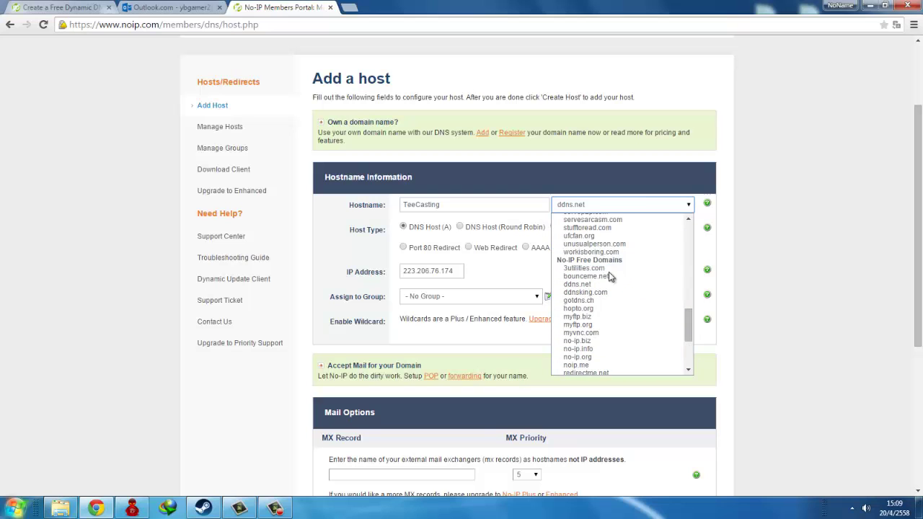
scroll(617, 327, down, 5)
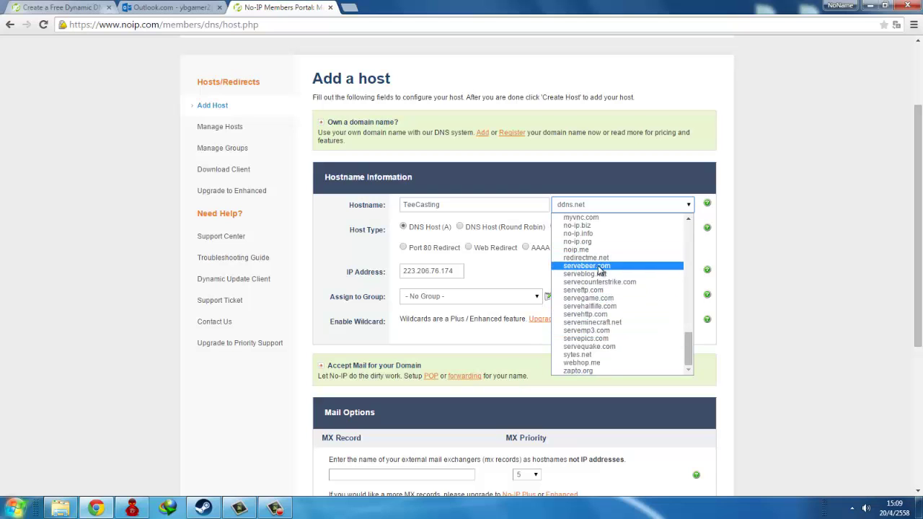
scroll(599, 310, up, 7)
scroll(598, 326, down, 6)
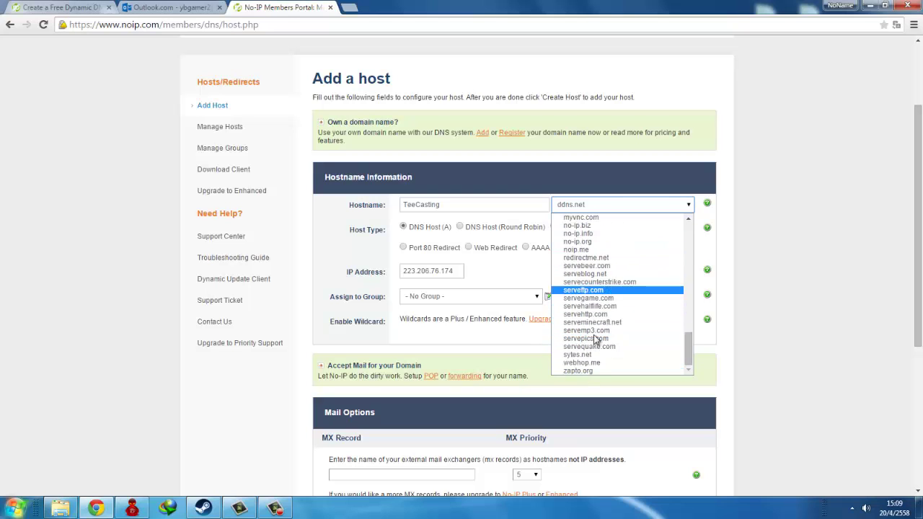
click(590, 306)
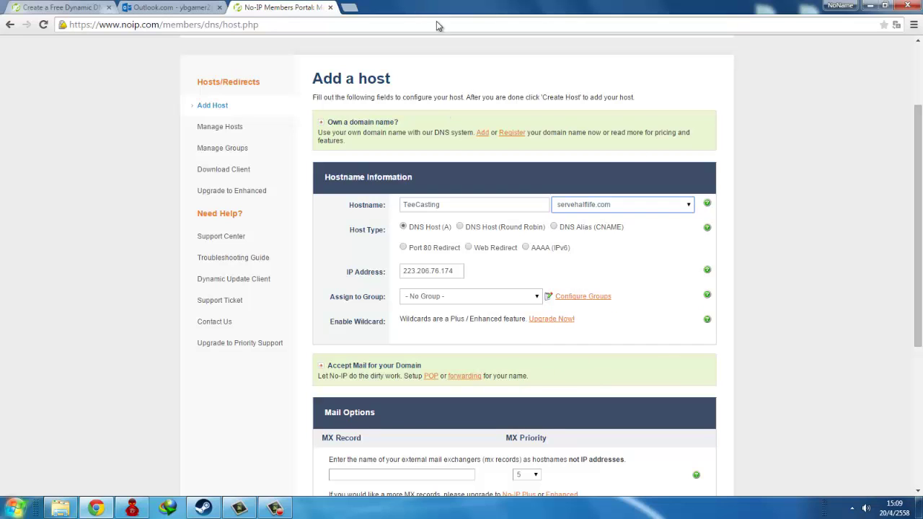
Step: Leave the new host form and return to the Manage Hosts list
scroll(548, 285, down, 3)
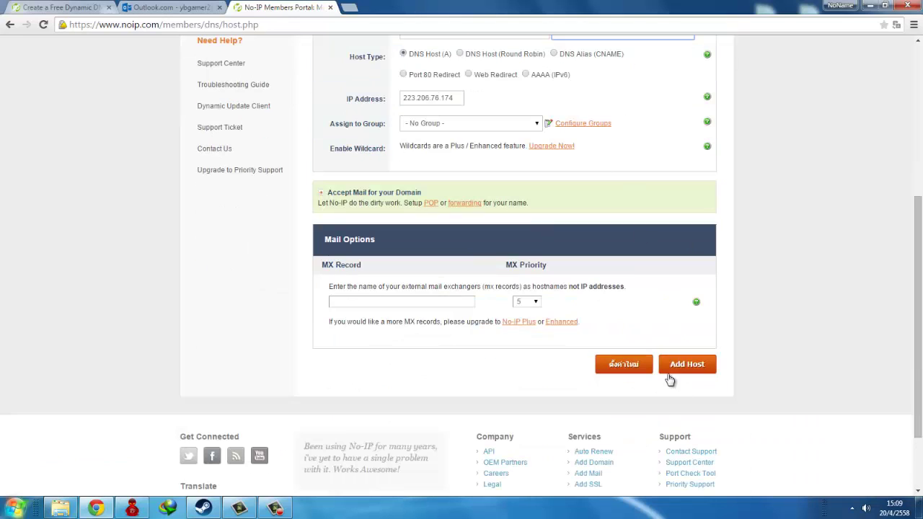
click(678, 368)
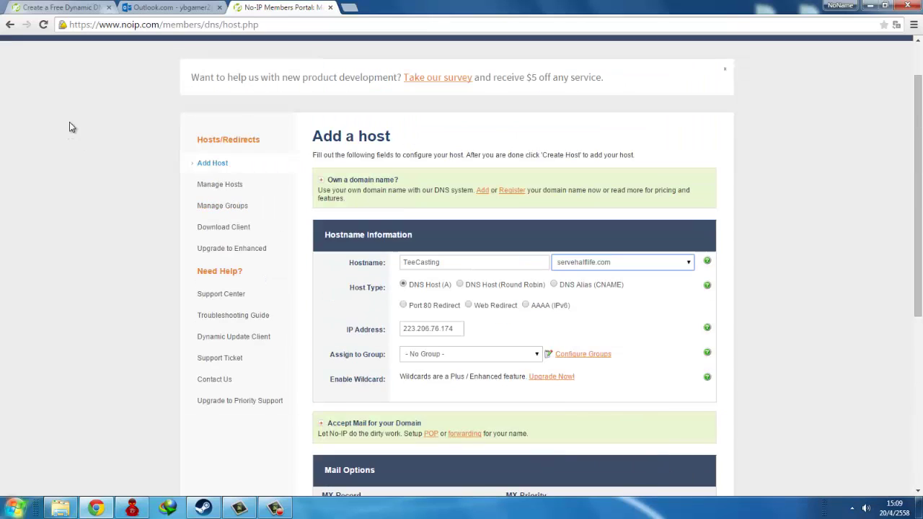
click(13, 25)
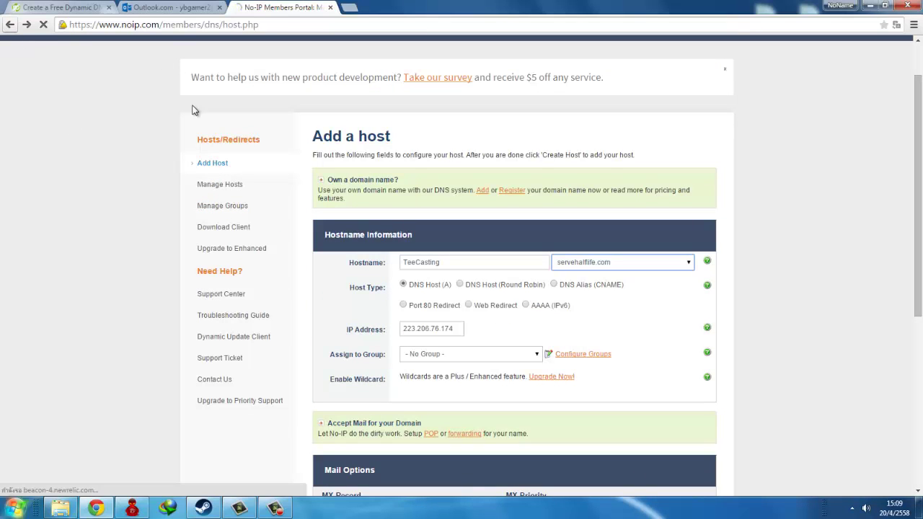
Step: Examine the existing hosts listed under the no-ip.biz and no-ip.org domains
drag(332, 236, 352, 233)
click(386, 208)
click(345, 196)
drag(336, 201, 387, 206)
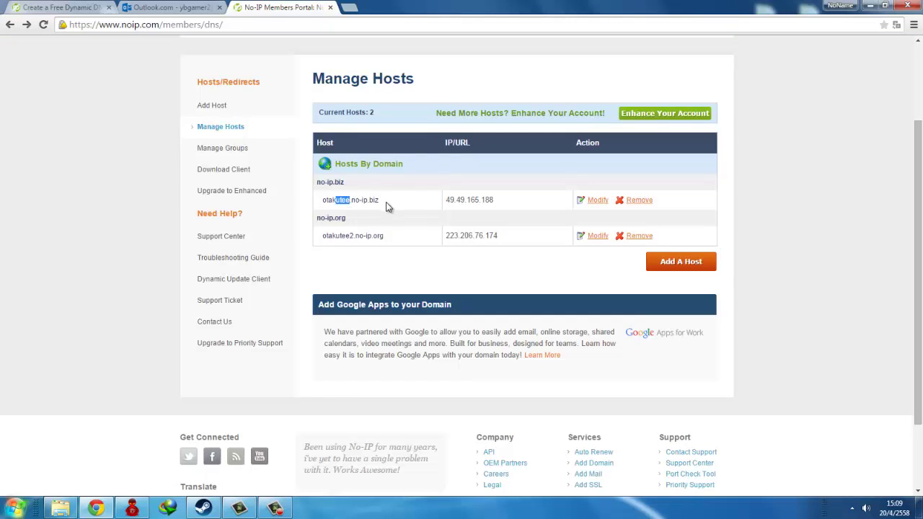
Step: Open the download page of the Dynamic DNS Update Client for Windows and switch to the desktop
scroll(387, 204, up, 2)
click(627, 206)
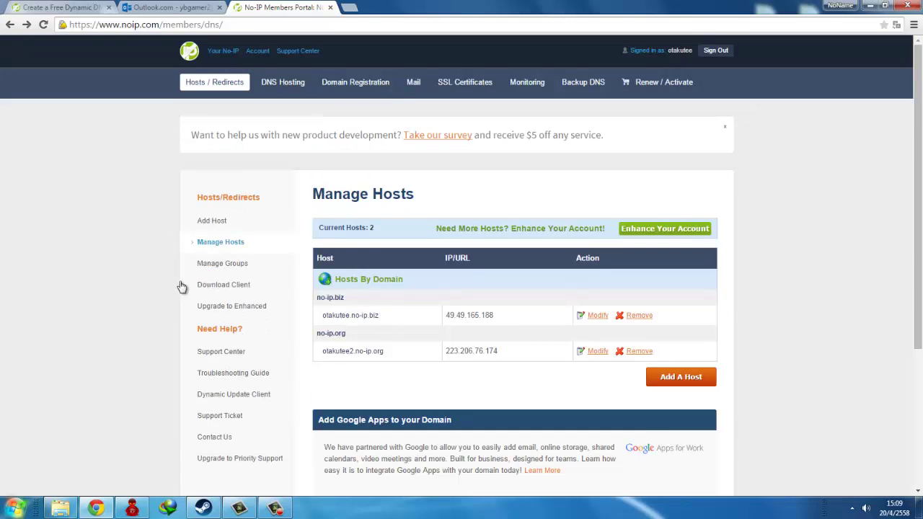
click(219, 293)
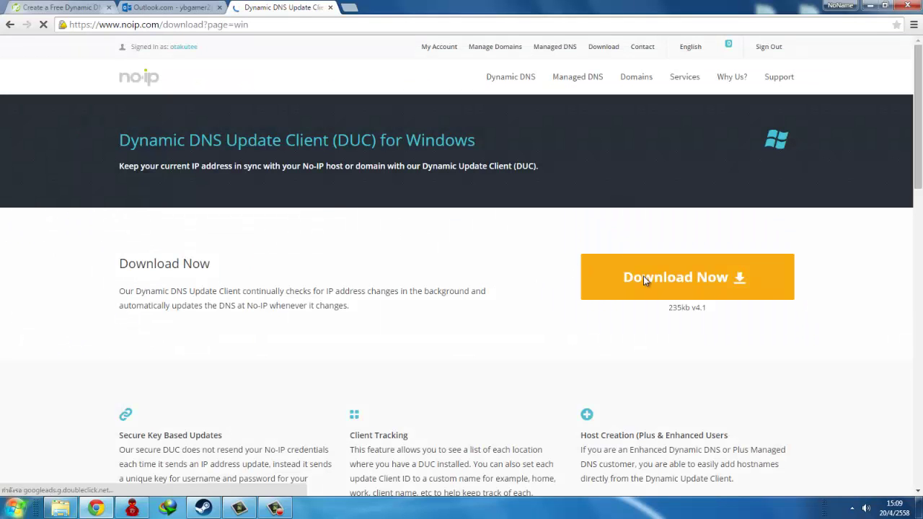
click(870, 5)
drag(550, 204, 637, 207)
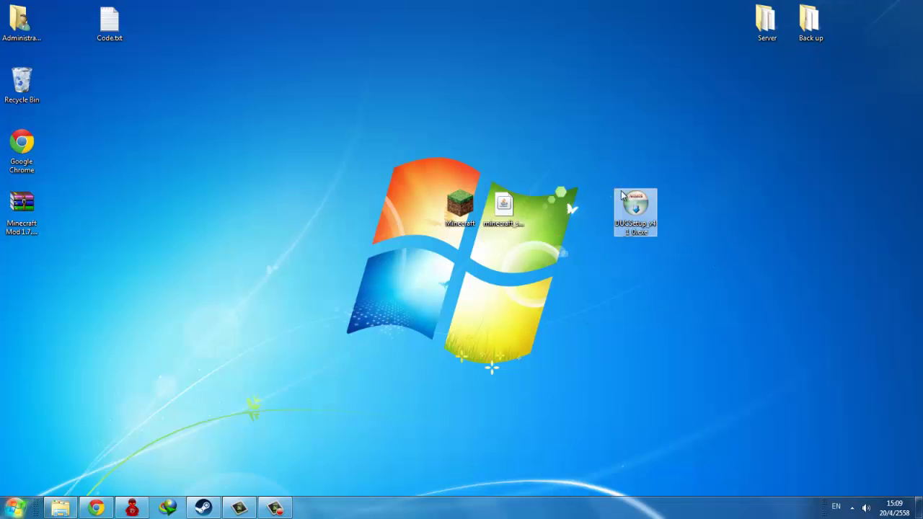
double_click(639, 205)
click(554, 265)
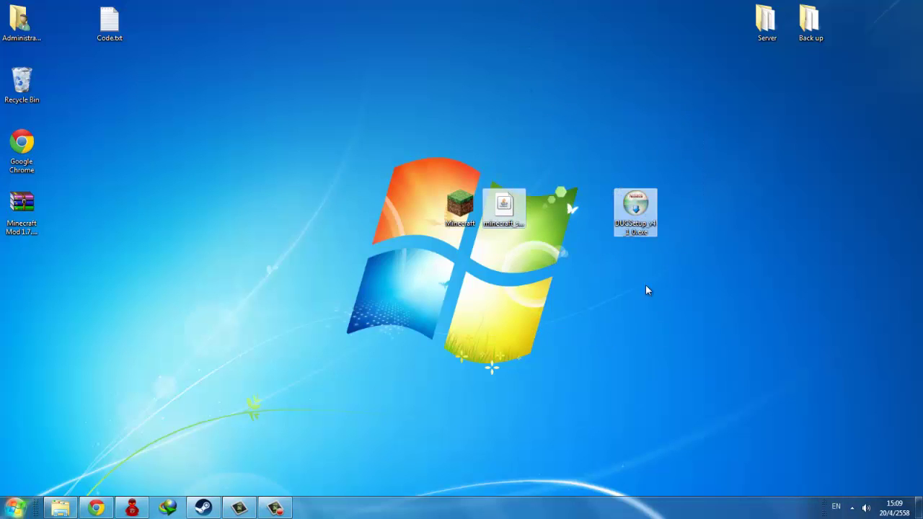
drag(626, 231, 540, 231)
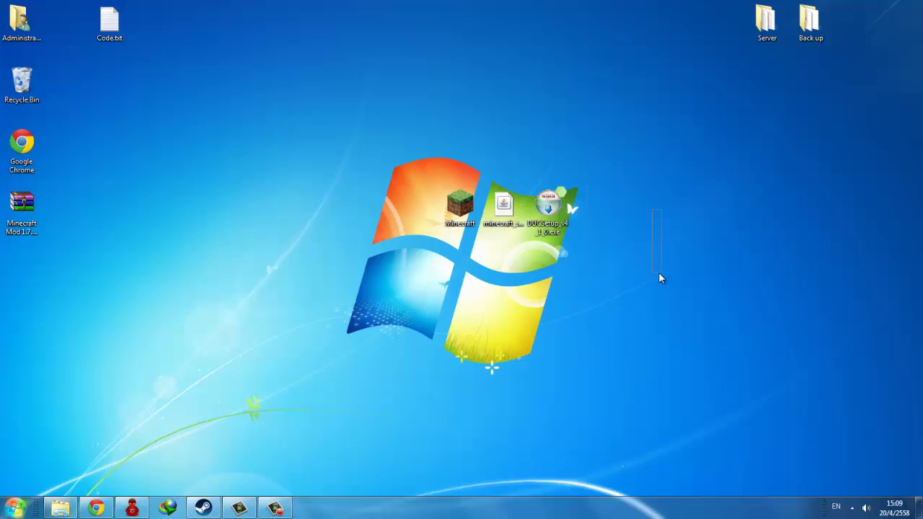
Step: Open the No-IP DUC client and save its host selection with only the no-ip.org host ticked
key(super)
click(66, 281)
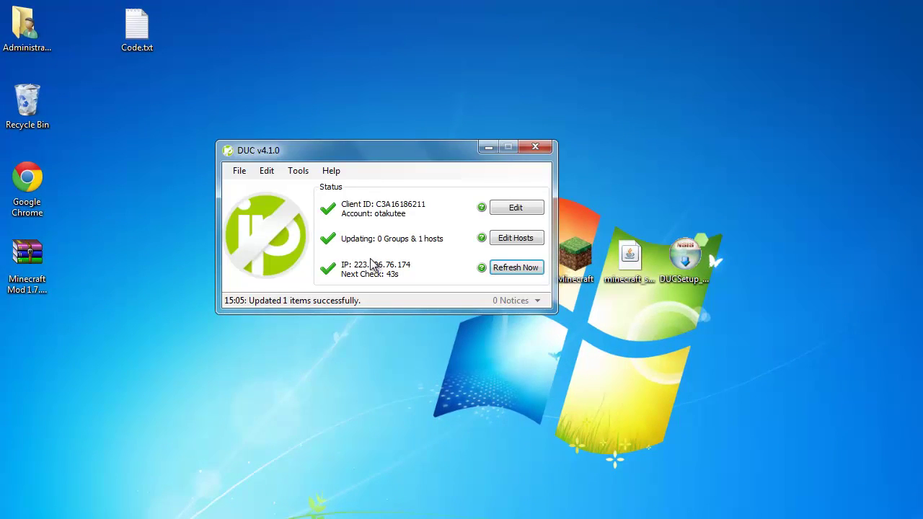
click(520, 241)
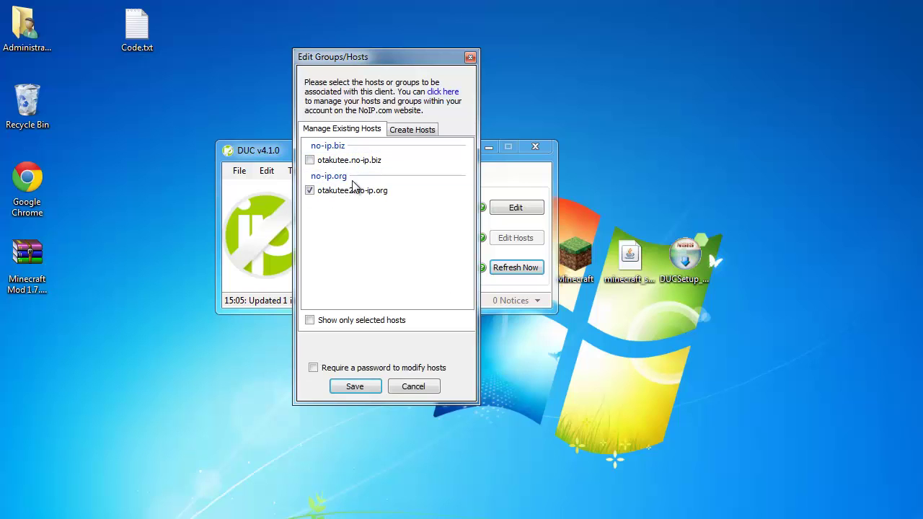
click(356, 388)
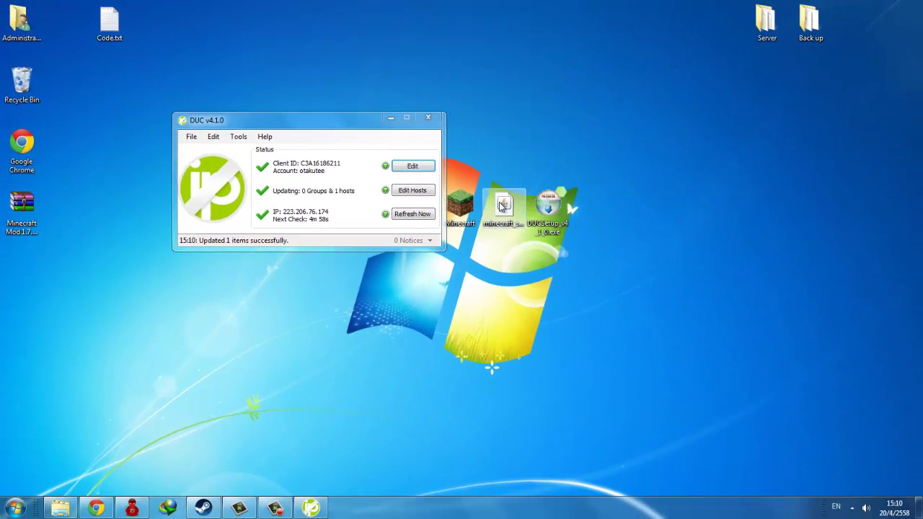
Step: Create a new folder on the desktop beside the Minecraft server jar and permanently delete it
drag(503, 207, 546, 145)
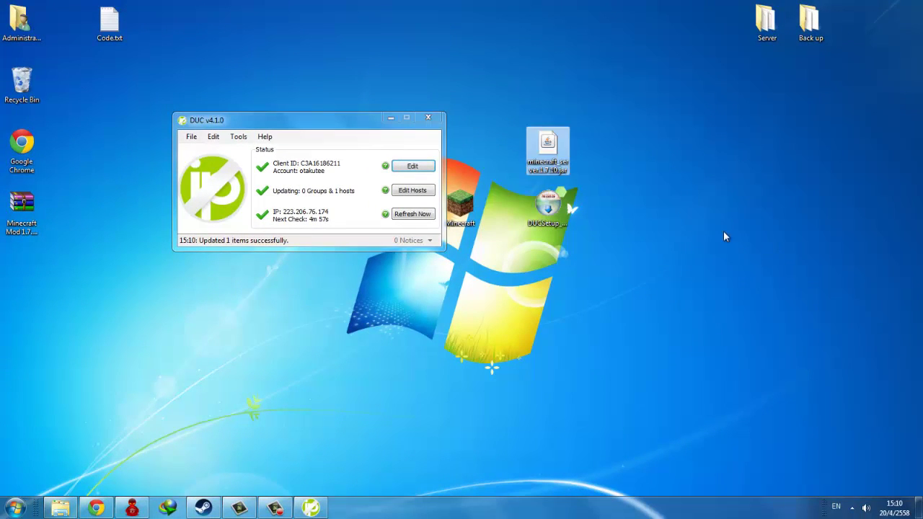
right_click(726, 235)
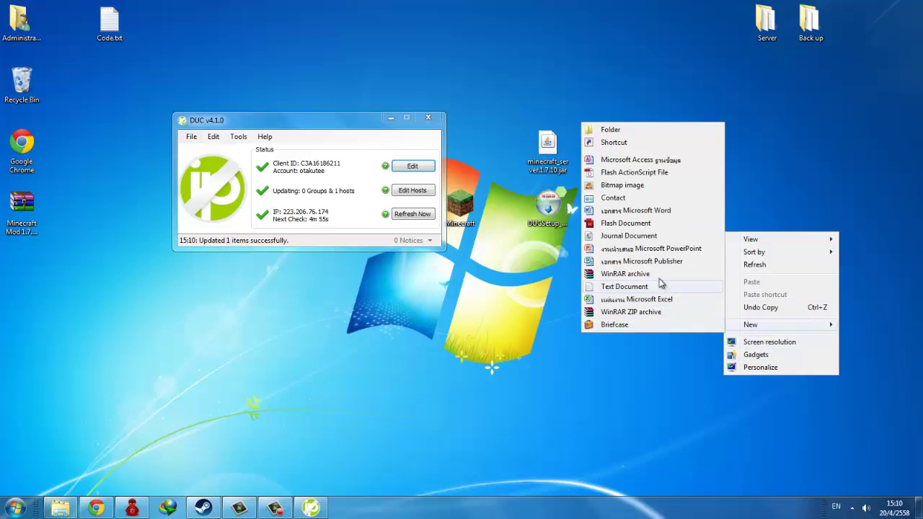
click(622, 130)
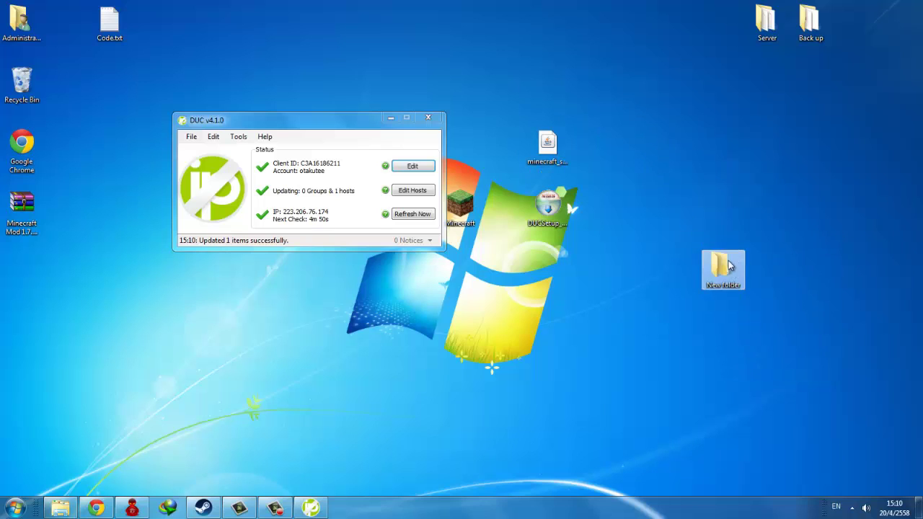
drag(721, 267, 670, 158)
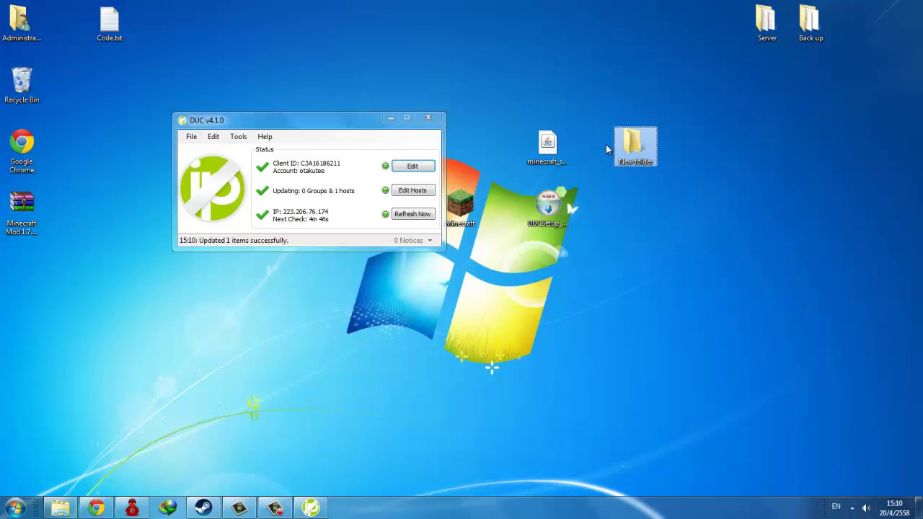
key(shift+Delete)
key(Return)
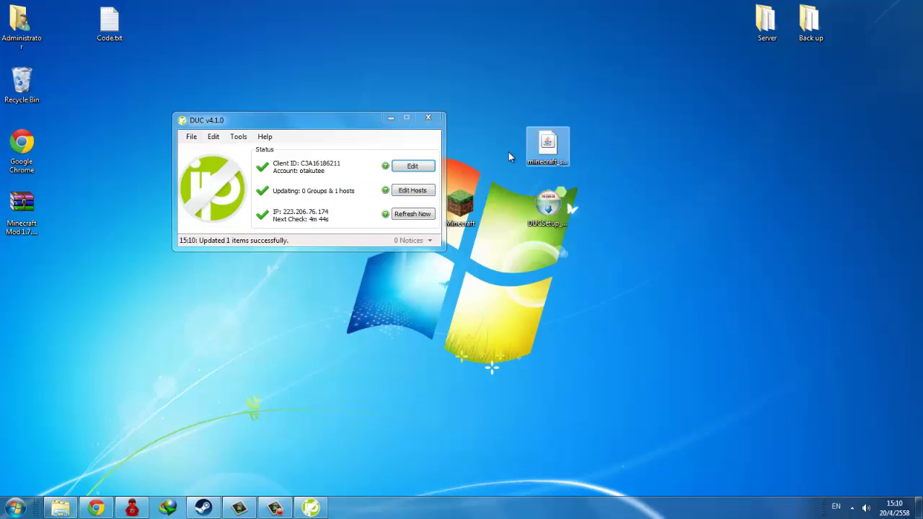
Step: Move minecraft_server.1.7.10.jar away from the other desktop icons and open the Server folder
drag(551, 147, 675, 165)
double_click(767, 22)
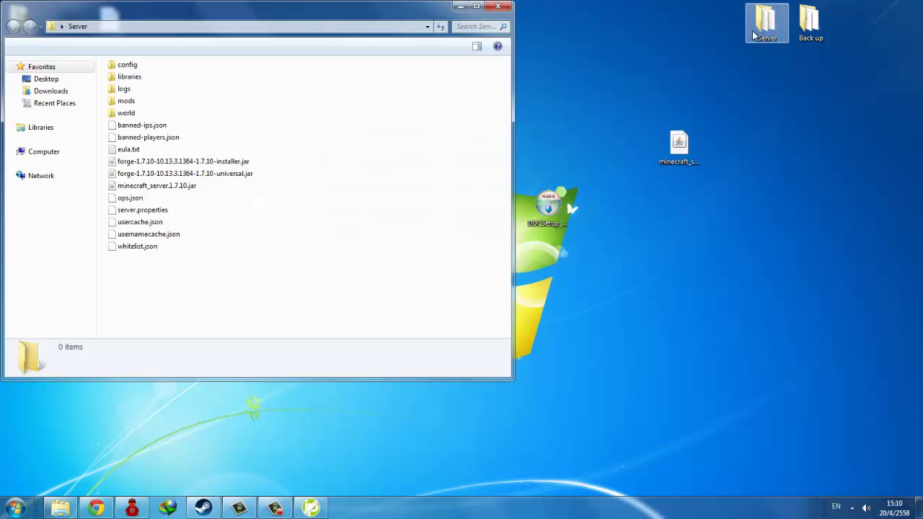
drag(196, 16, 507, 65)
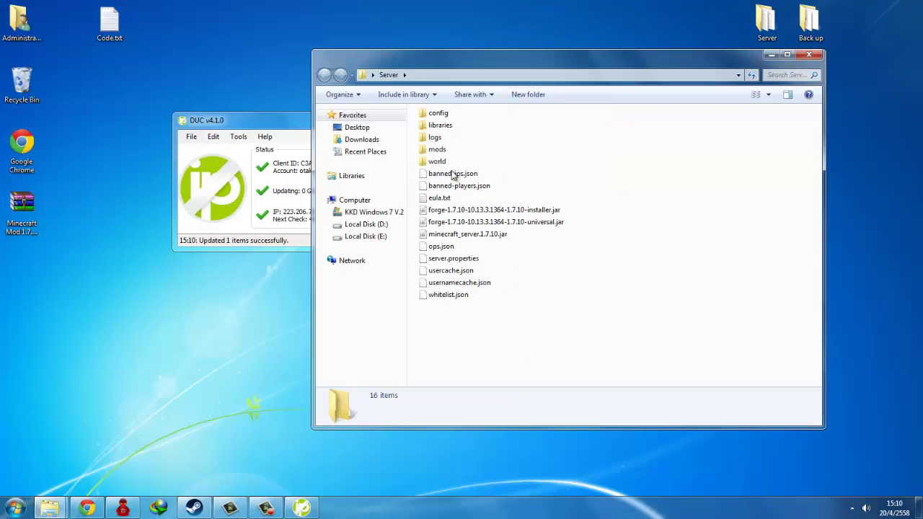
Step: Examine the Server folder's files, in particular forge-1.7.10-10.13.3.1364-1.7.10-universal.jar
click(482, 223)
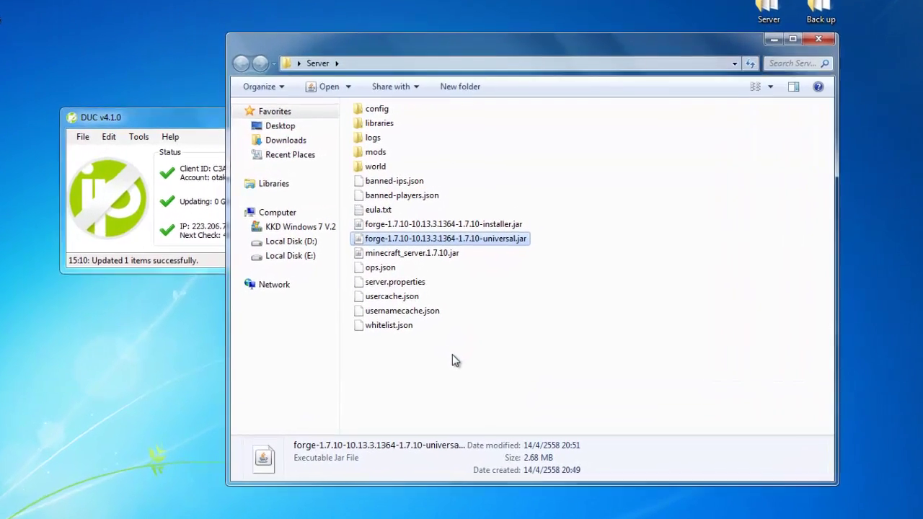
drag(523, 264, 598, 224)
drag(594, 234, 432, 394)
drag(521, 414, 683, 208)
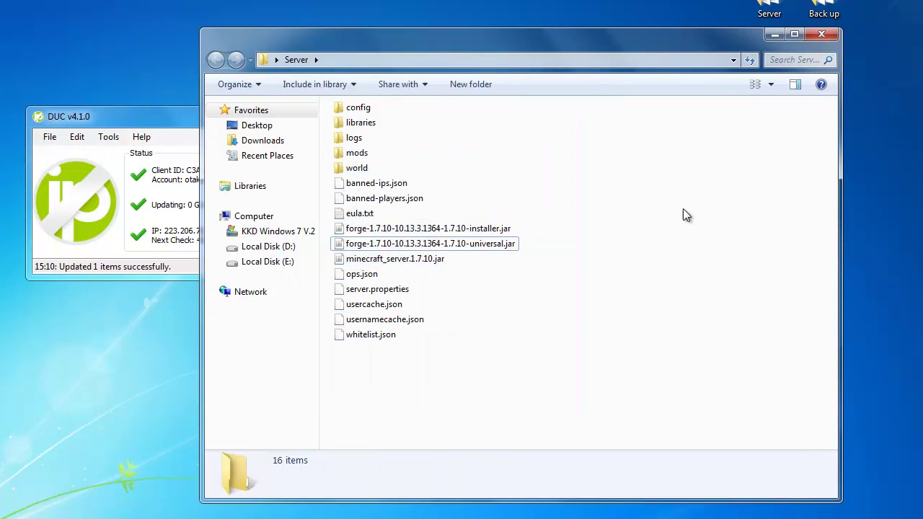
Step: Check the Minecraft server's startup log and minimize the Server folder, Minecraft server and No-IP DUC windows
click(772, 34)
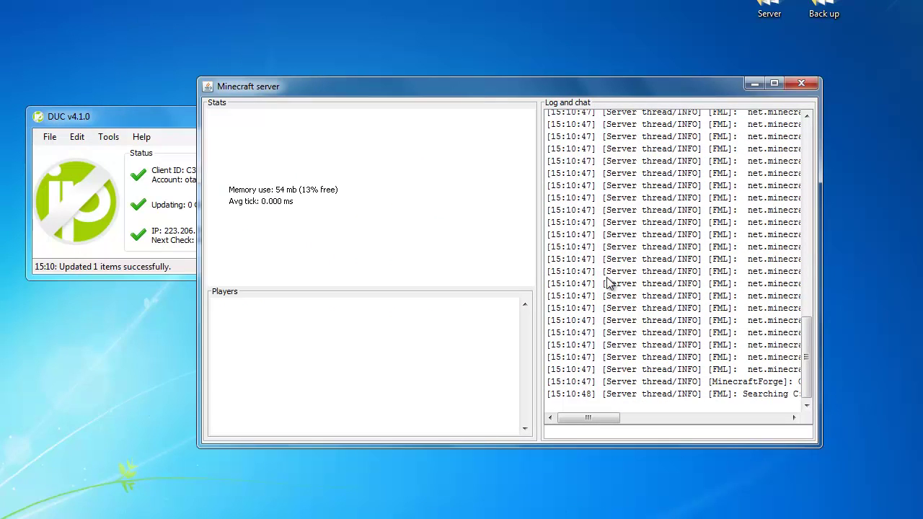
drag(595, 417, 577, 425)
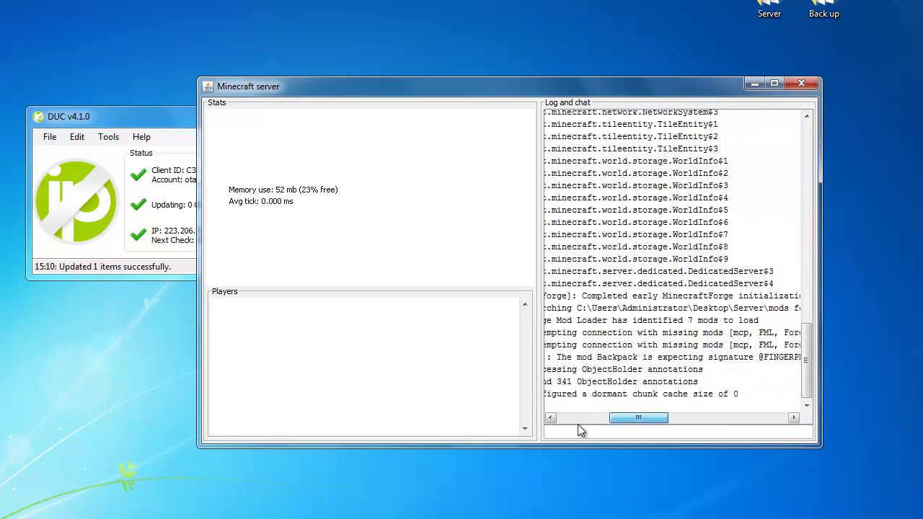
click(755, 84)
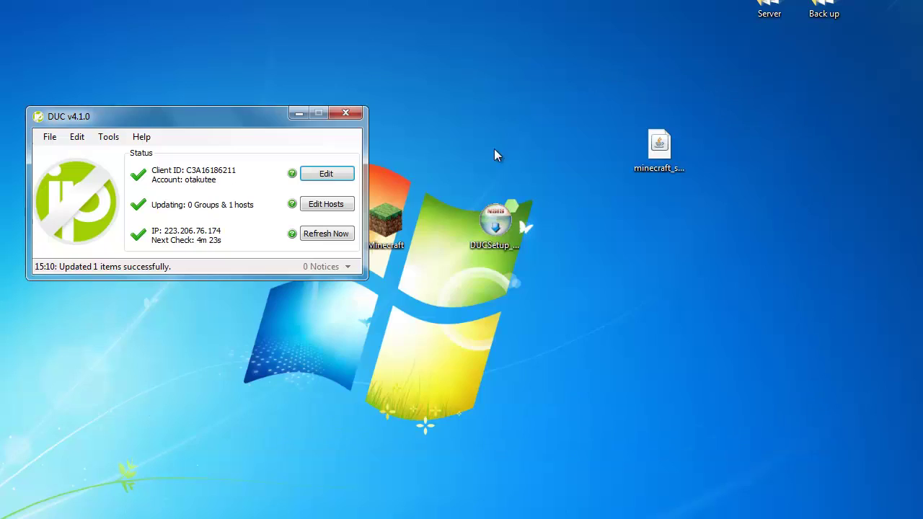
click(298, 113)
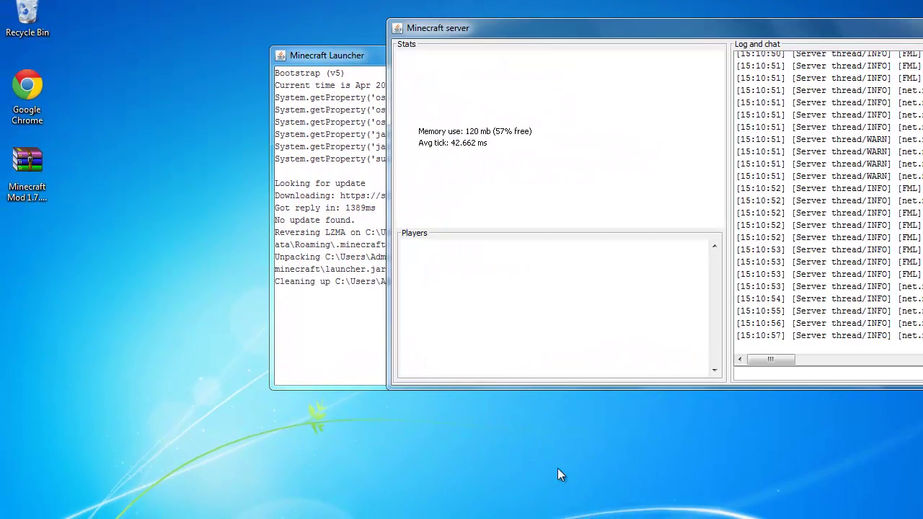
Step: Switch to the Minecraft Launcher and log in with the account's e-mail address and password
click(368, 344)
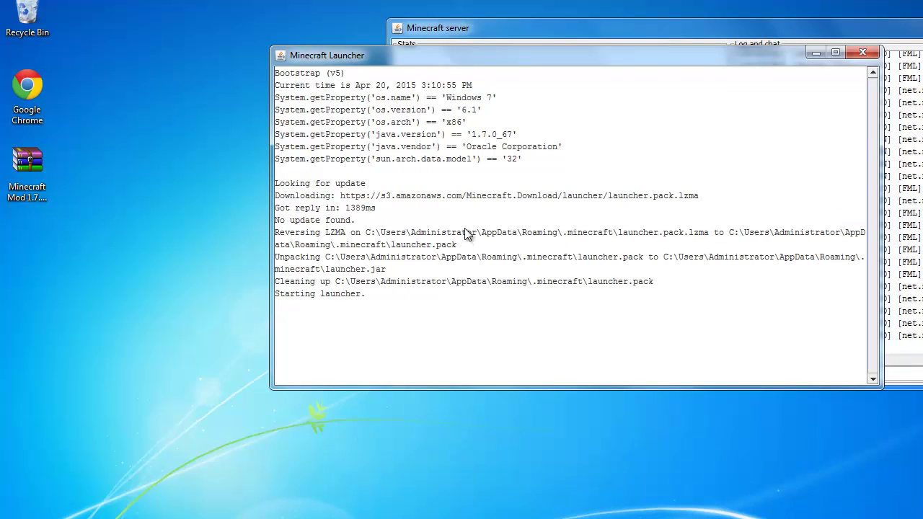
click(14, 517)
click(15, 517)
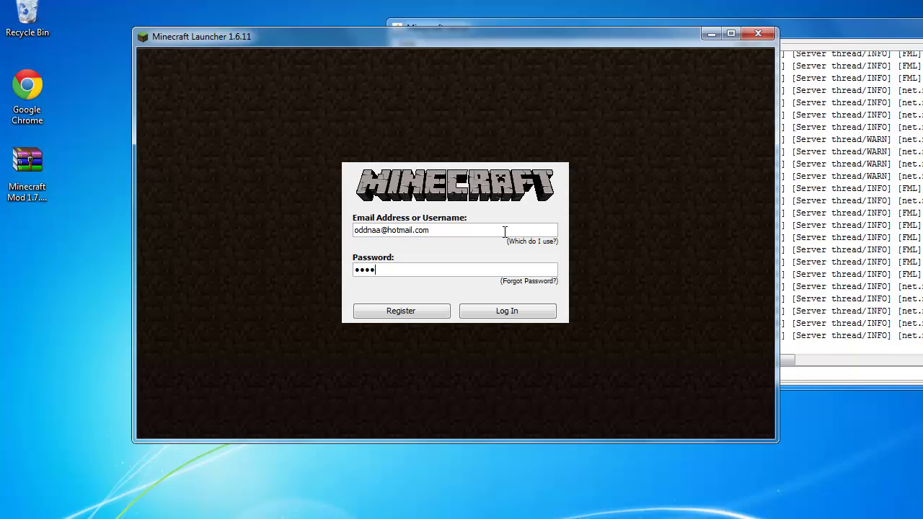
text(•••••)
key(Return)
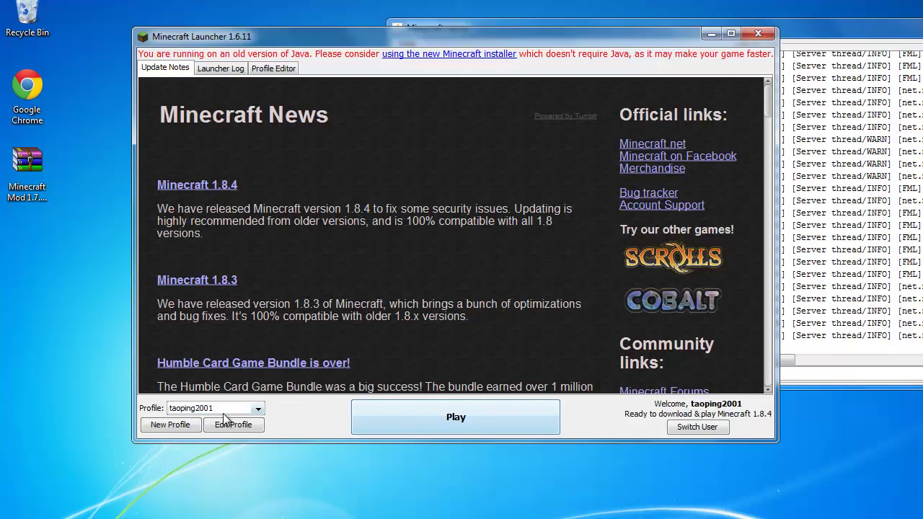
Step: Set the current launcher profile to use release 1.7.10-Forge10.13.3.1373-1.7.10, save it and start the game
click(227, 424)
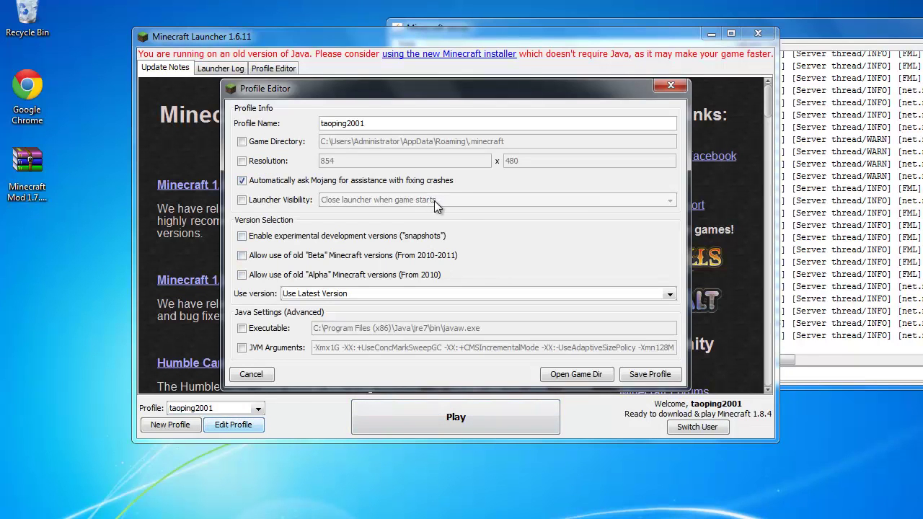
click(376, 292)
scroll(373, 361, down, 2)
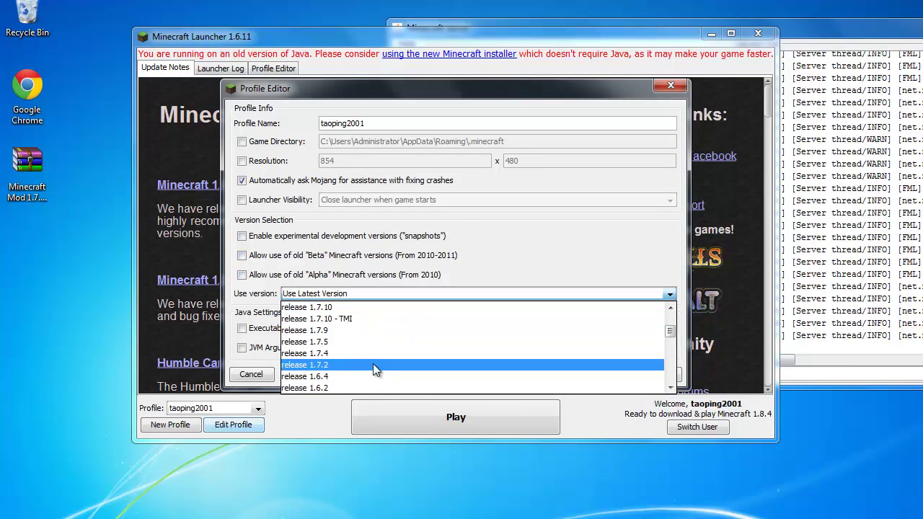
scroll(369, 365, down, 4)
scroll(365, 372, down, 3)
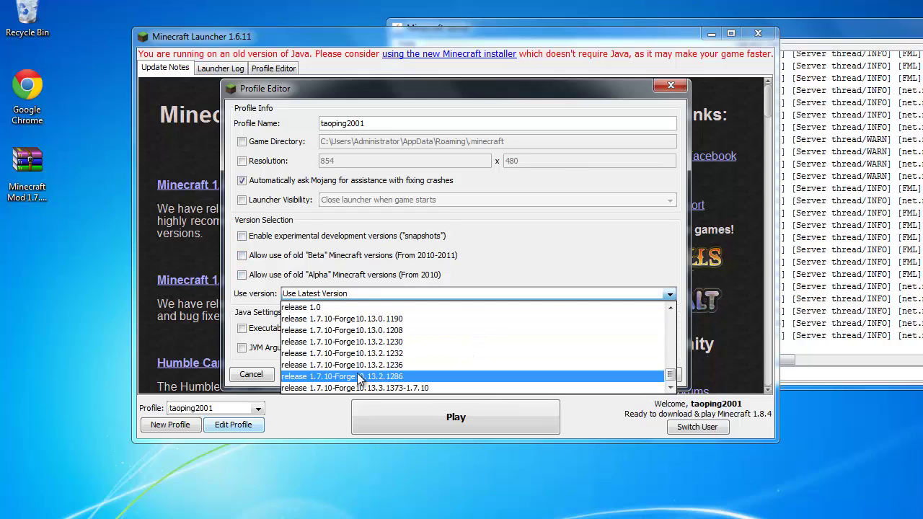
click(357, 387)
click(652, 376)
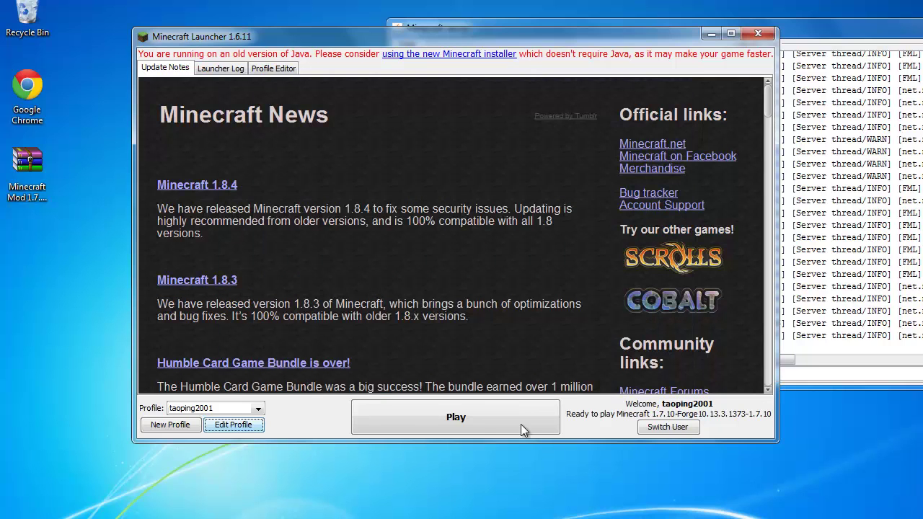
click(520, 425)
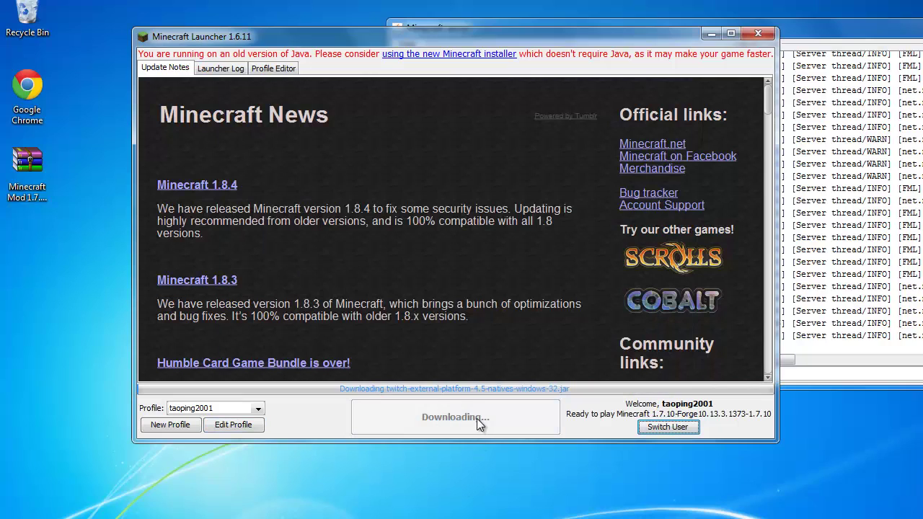